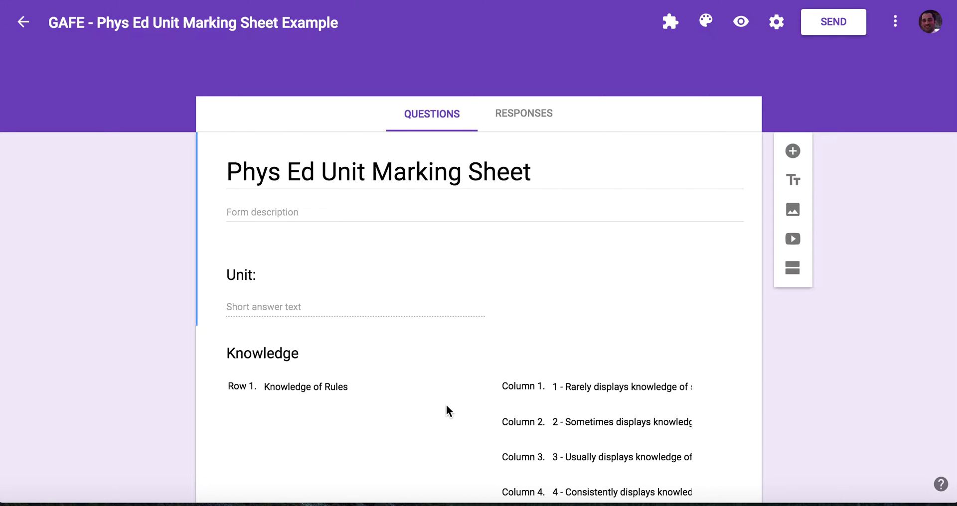
- Select the Unit question, then open the Knowledge of Rules grid question's edit card
scroll(447, 406, down, 5)
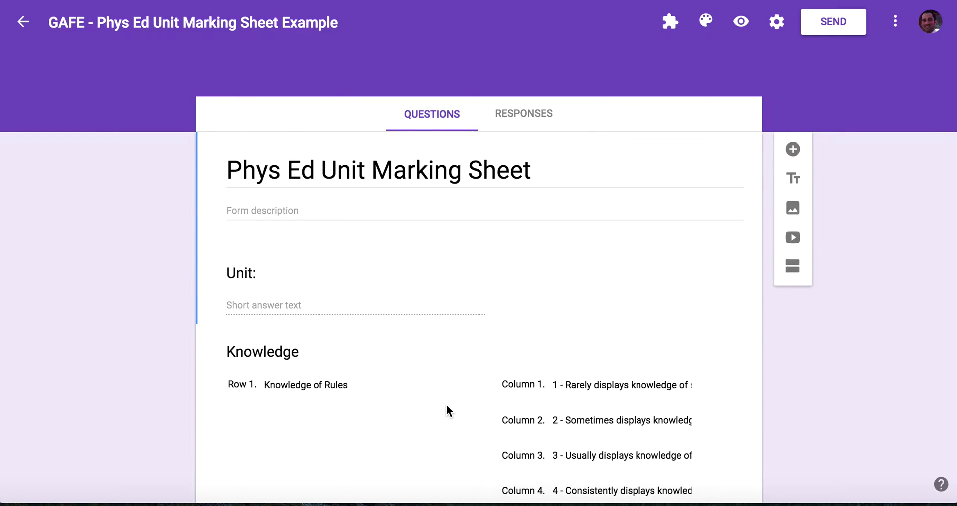
scroll(447, 410, down, 10)
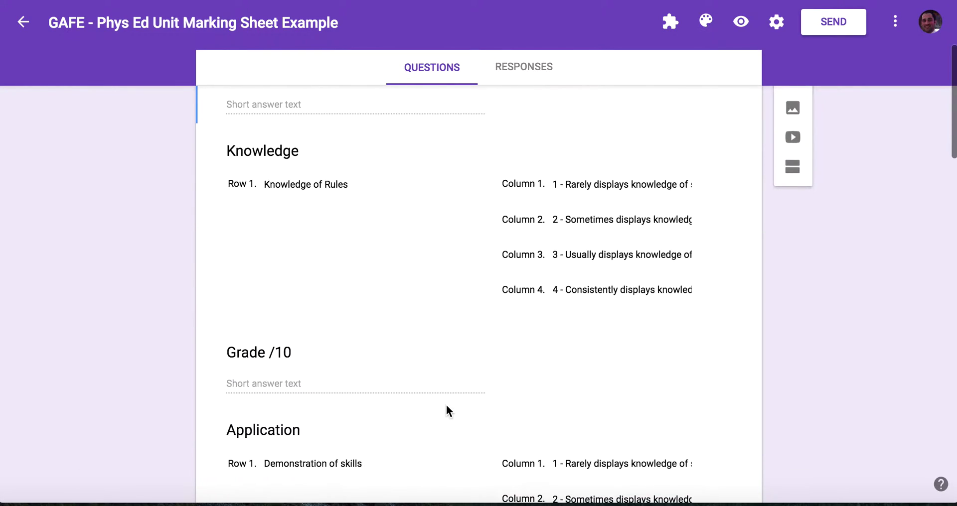
scroll(447, 410, up, 15)
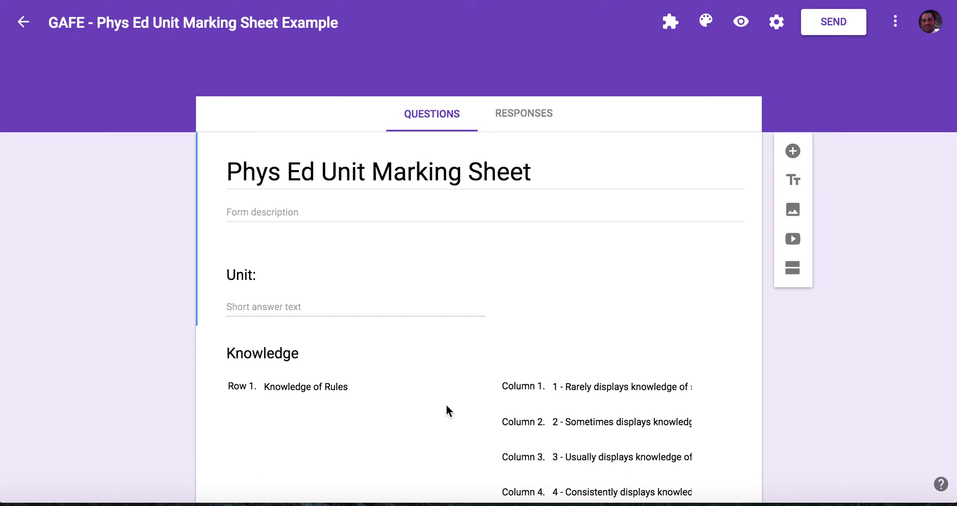
scroll(446, 404, down, 2)
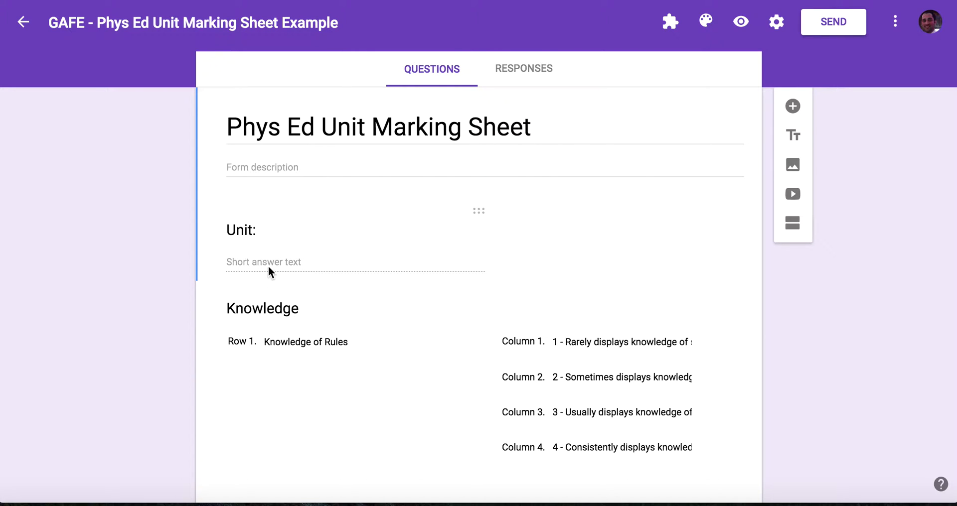
click(316, 260)
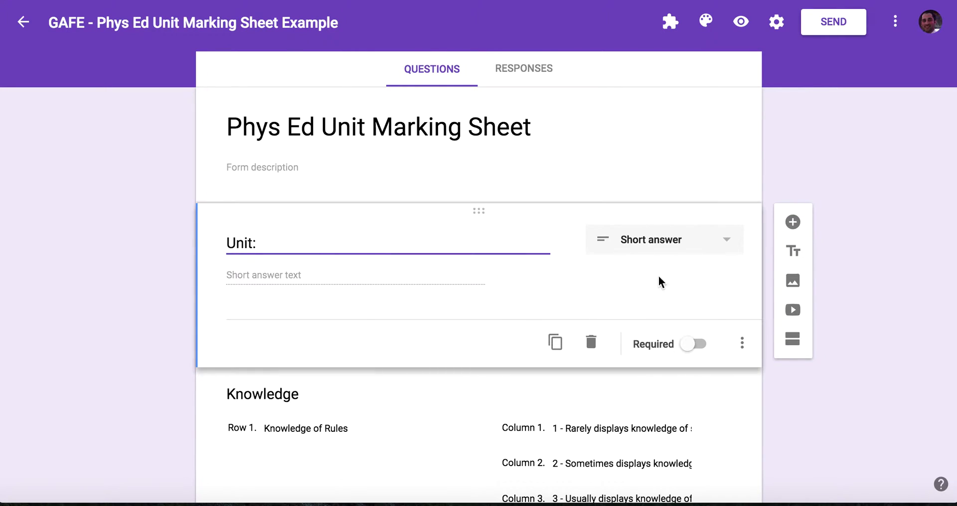
scroll(699, 428, down, 4)
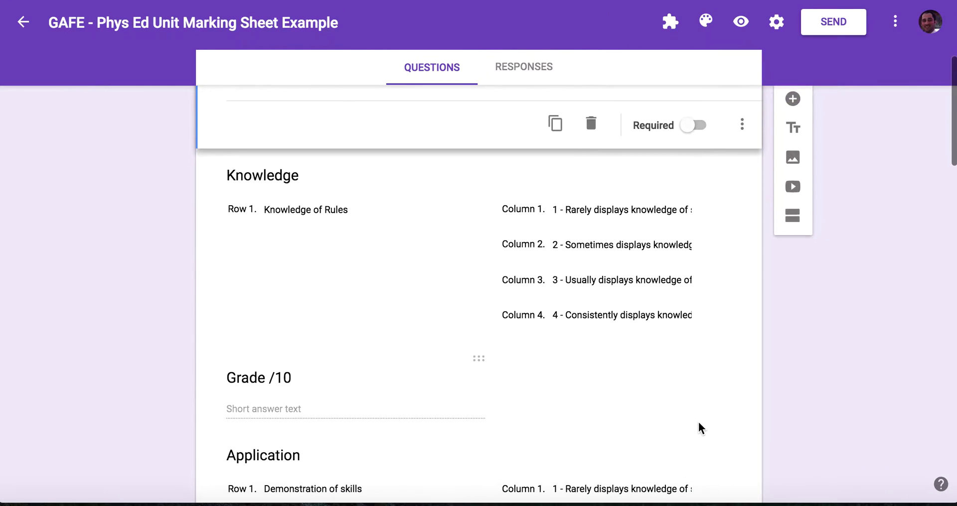
scroll(698, 424, up, 1)
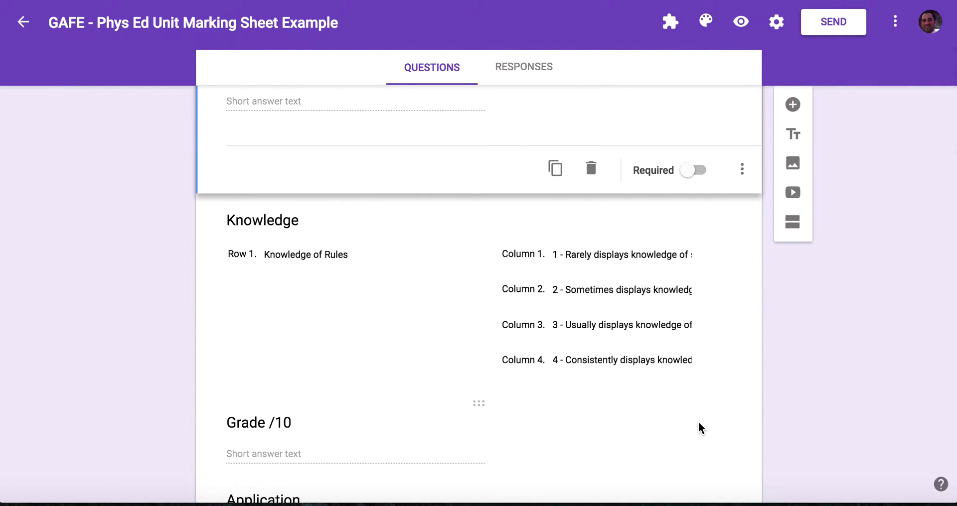
click(321, 220)
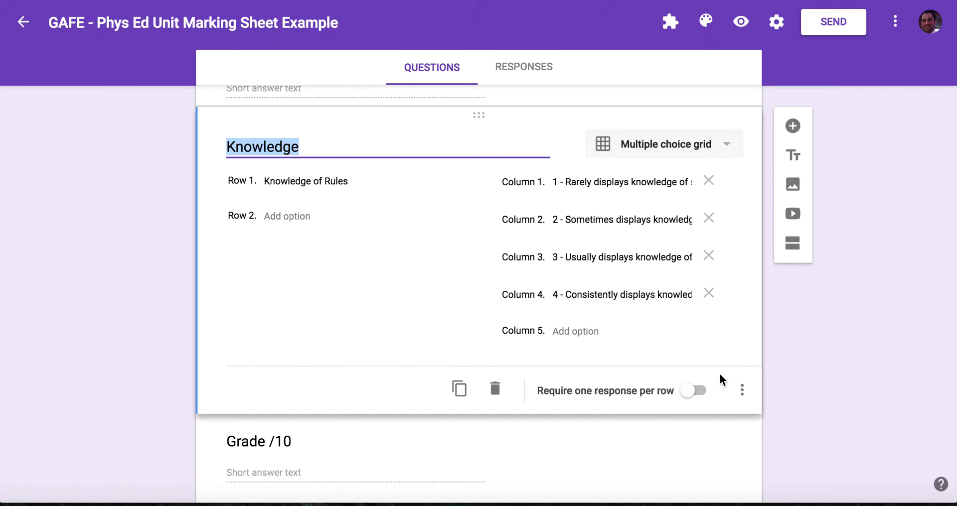
click(804, 404)
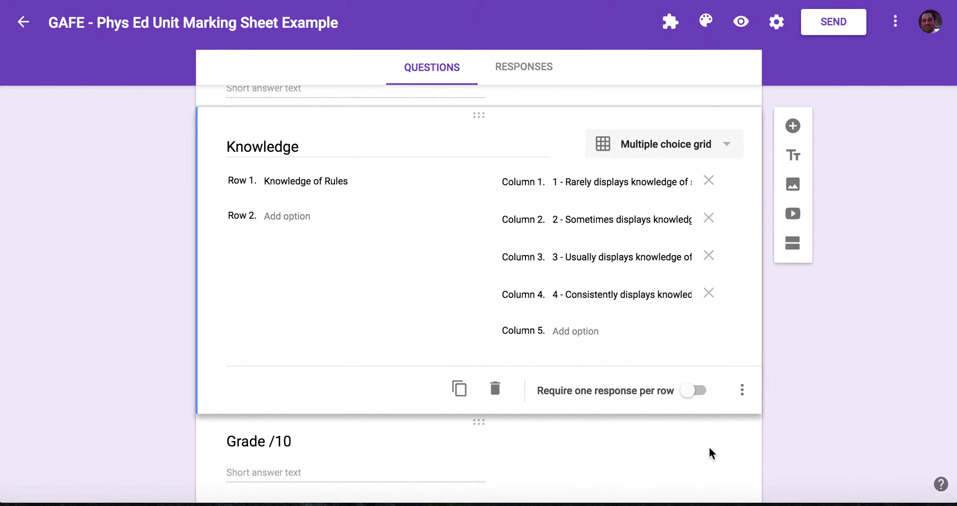
scroll(709, 447, down, 5)
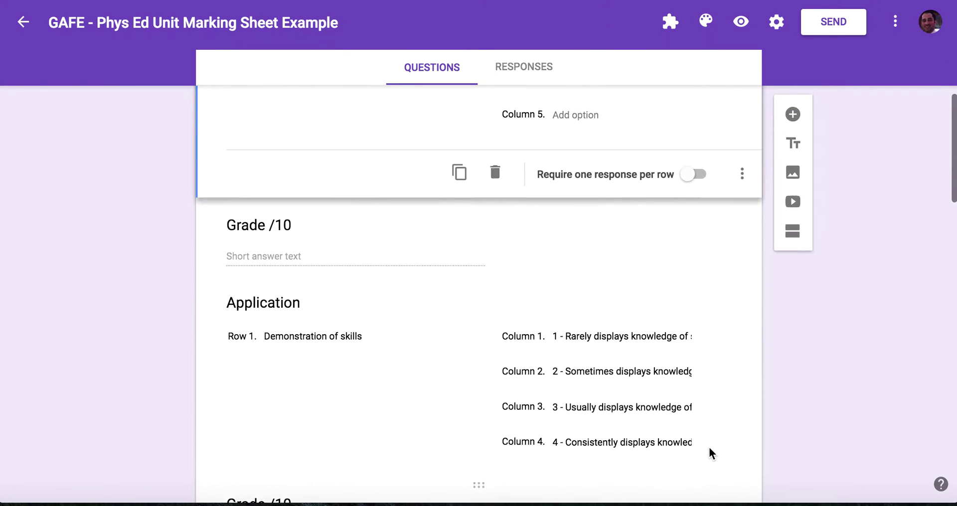
scroll(709, 447, up, 5)
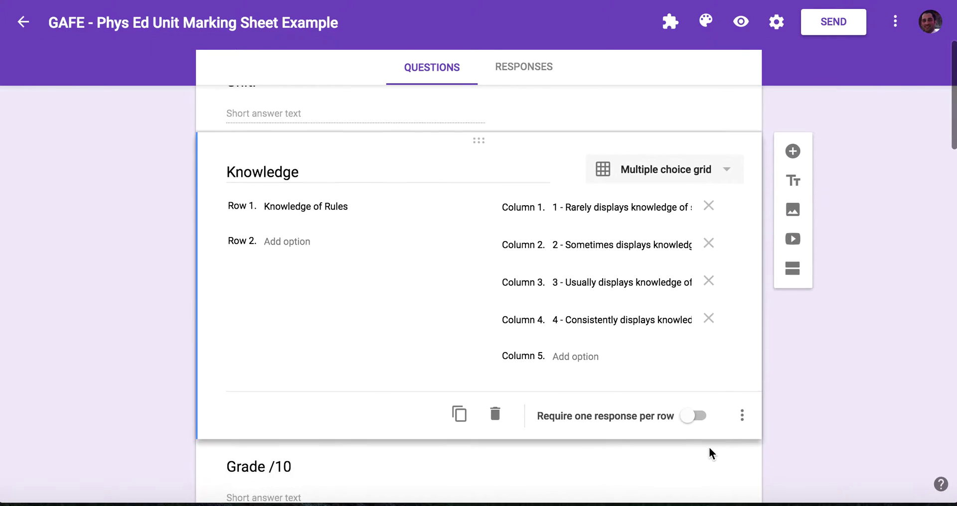
scroll(709, 447, down, 5)
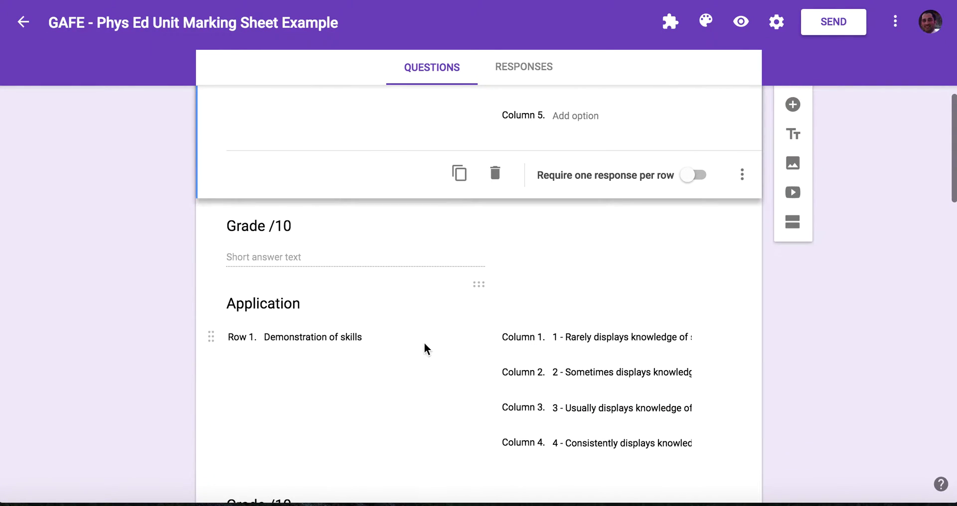
scroll(555, 301, up, 7)
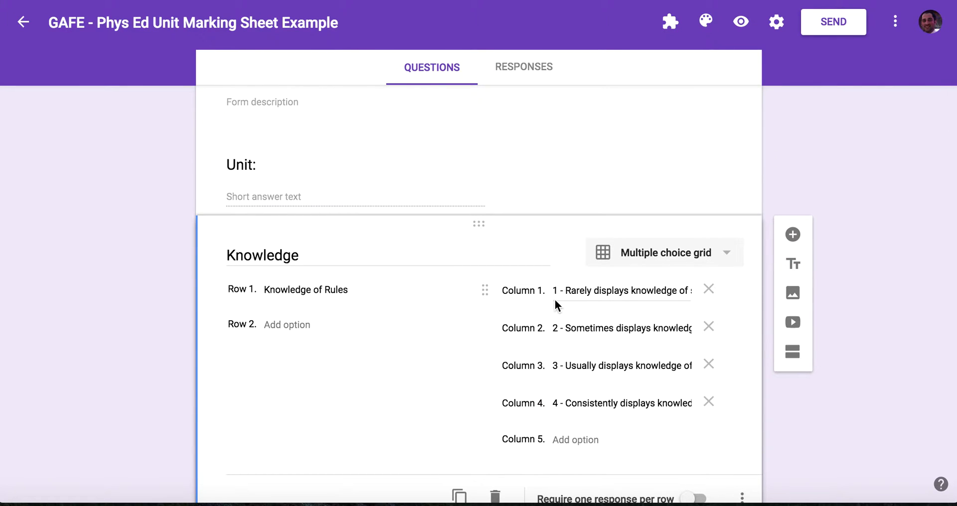
scroll(555, 300, down, 3)
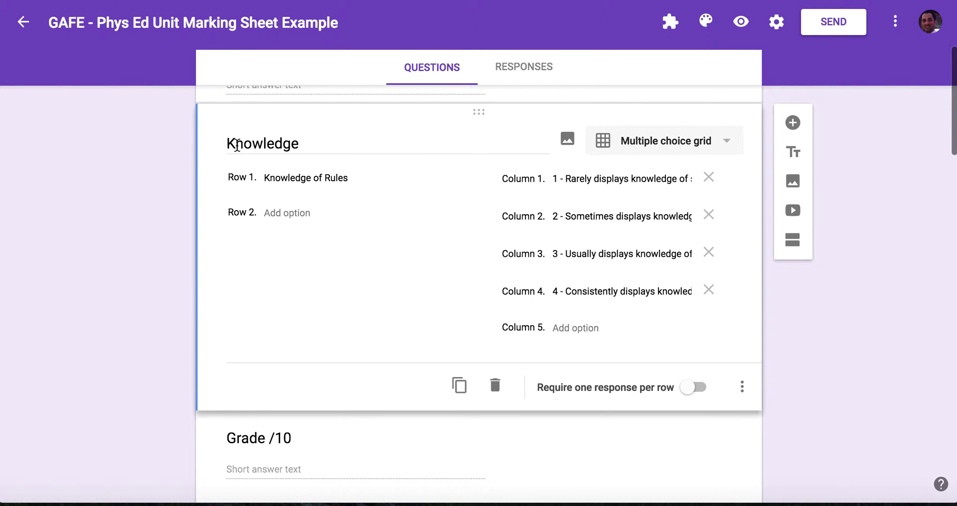
scroll(466, 379, down, 1)
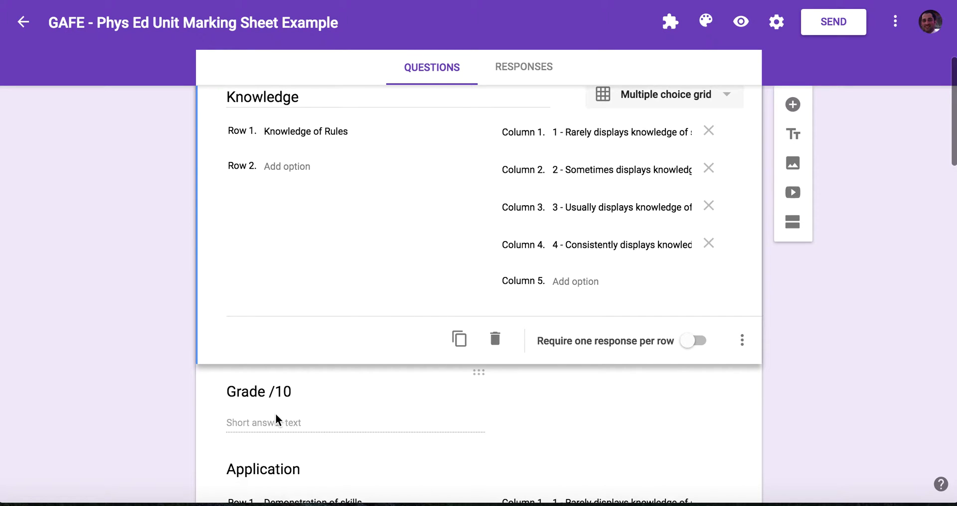
scroll(437, 424, down, 5)
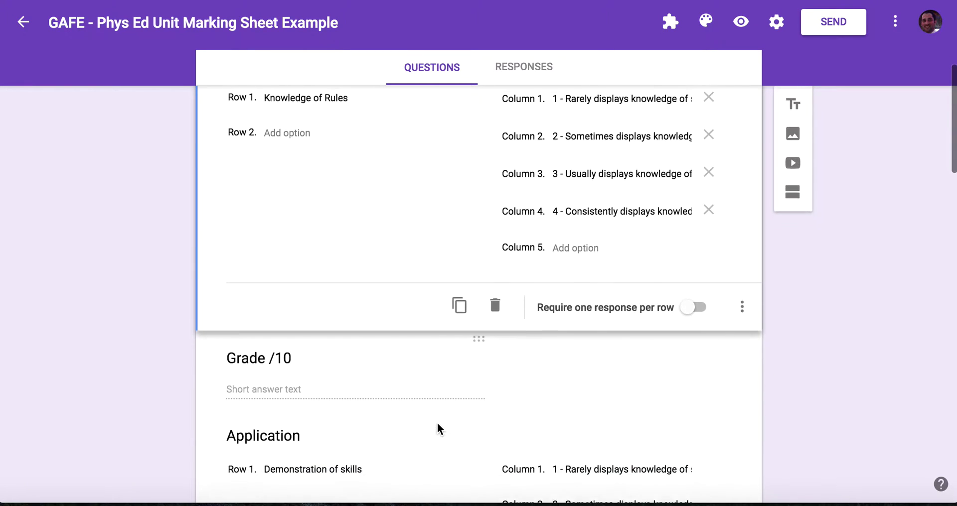
scroll(438, 427, down, 2)
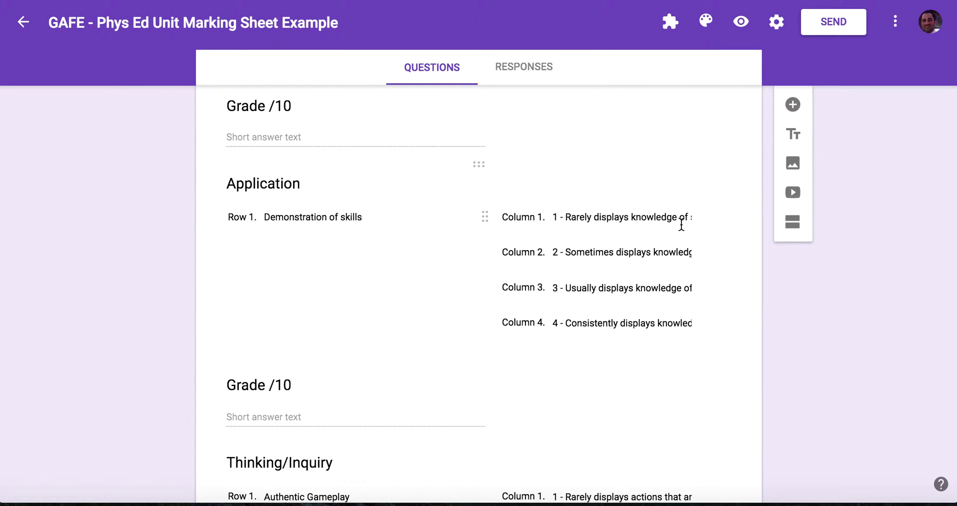
click(612, 222)
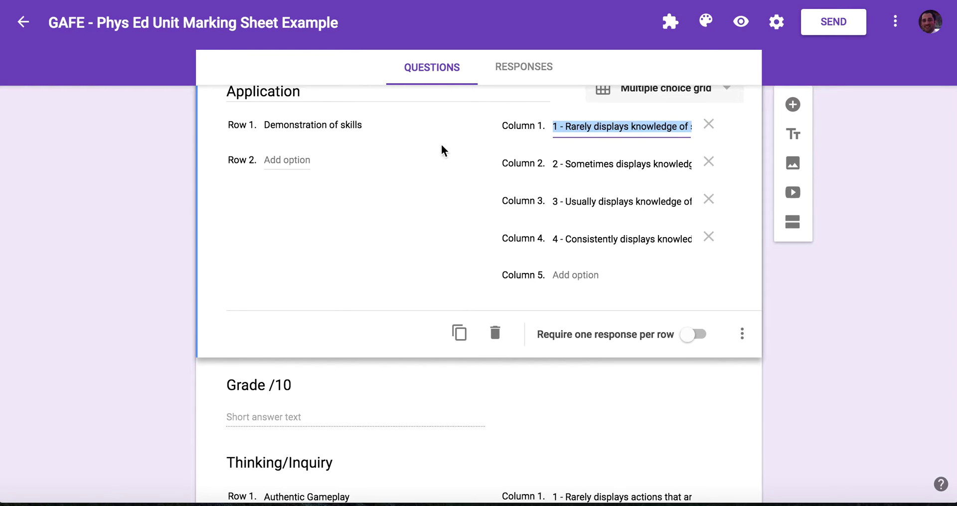
scroll(267, 126, up, 2)
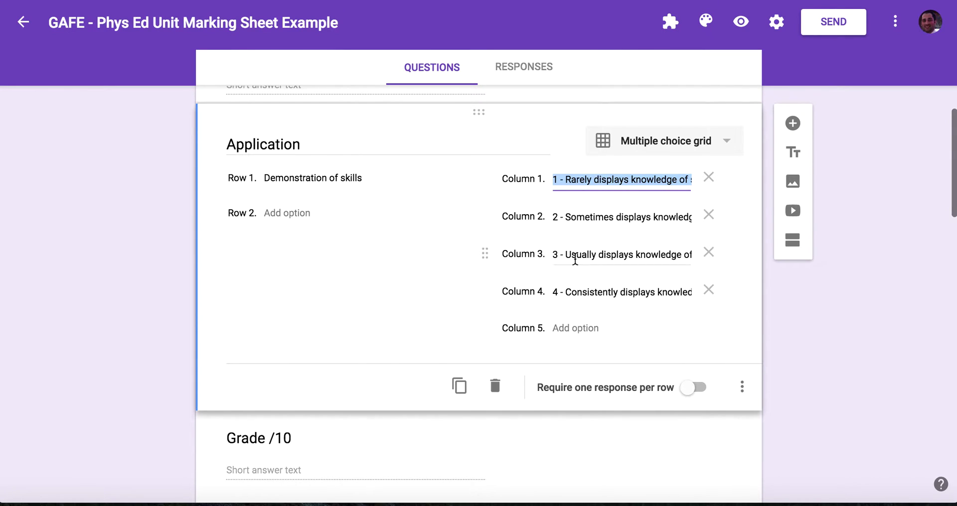
click(467, 439)
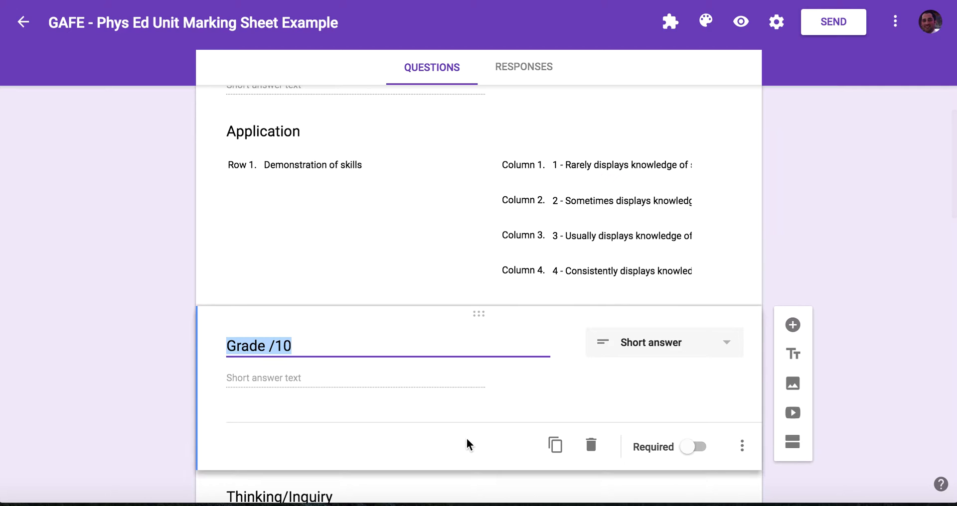
scroll(466, 439, down, 6)
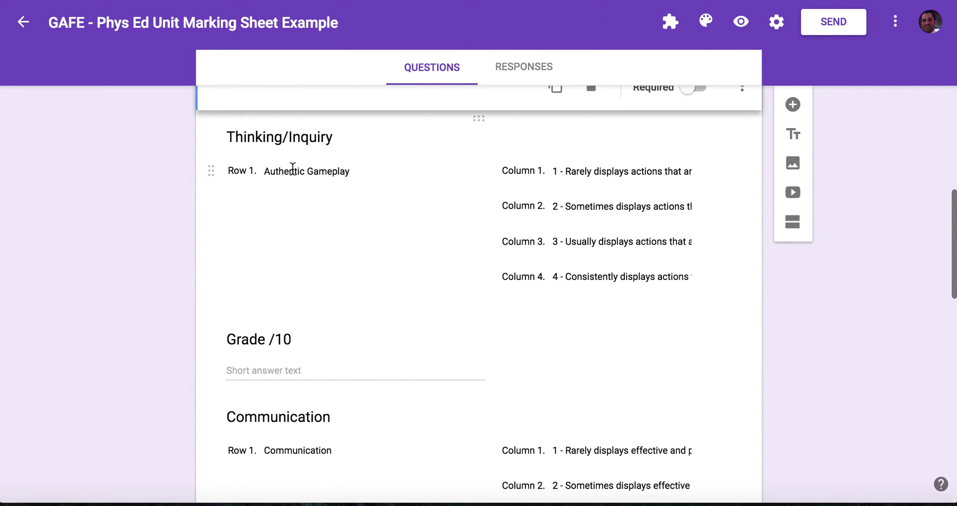
scroll(456, 406, down, 2)
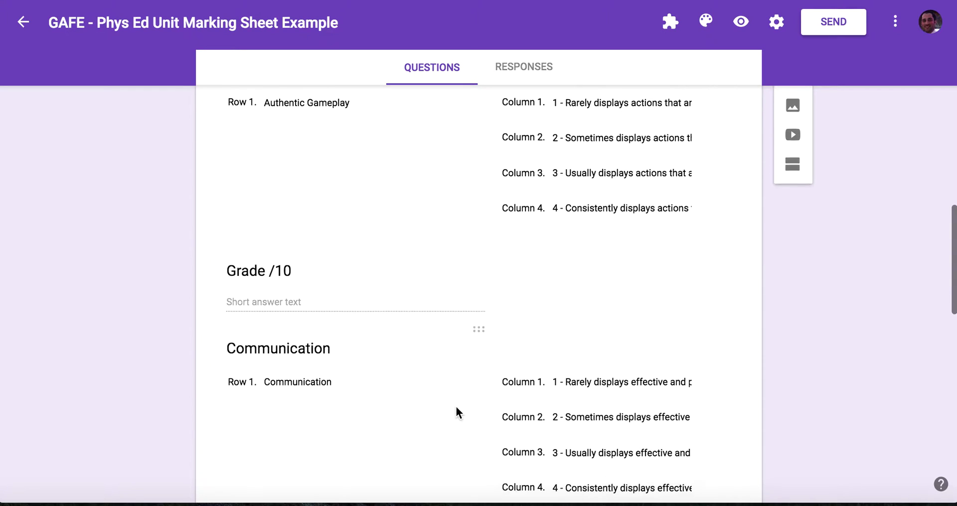
scroll(407, 422, down, 3)
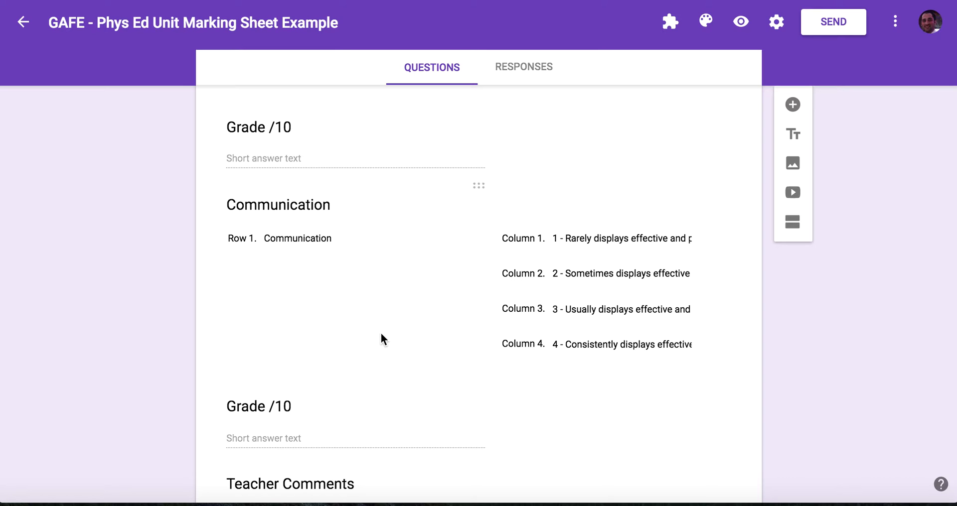
scroll(381, 334, down, 6)
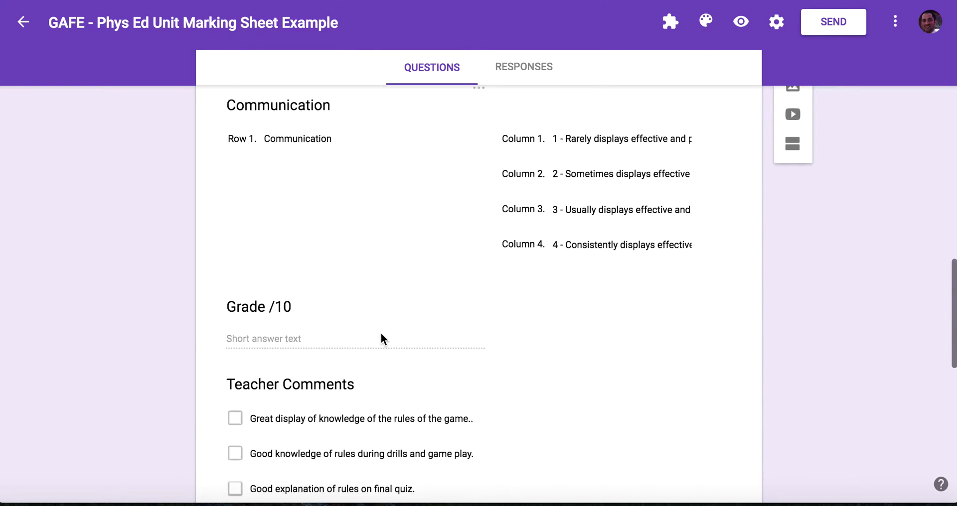
scroll(381, 333, down, 2)
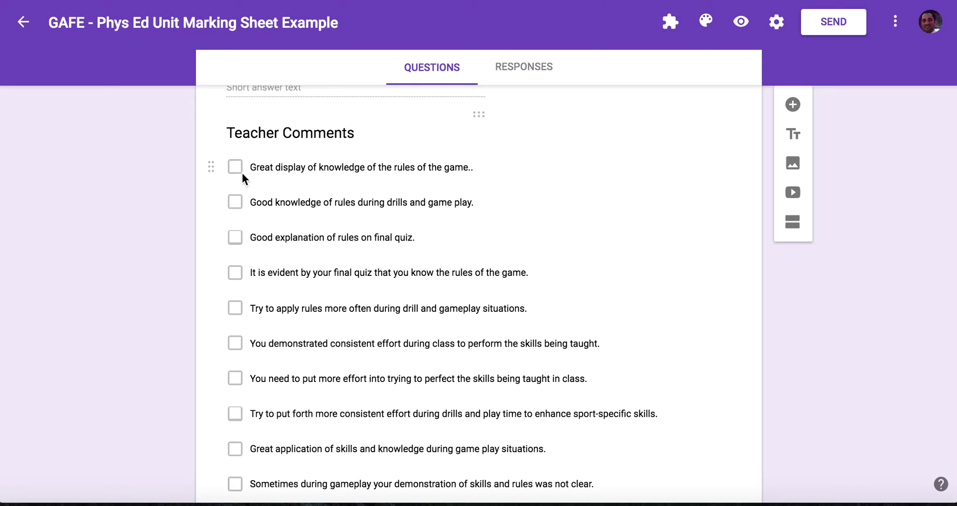
- Select the Teacher Comments checkbox question and scroll through its full list of comments
click(324, 146)
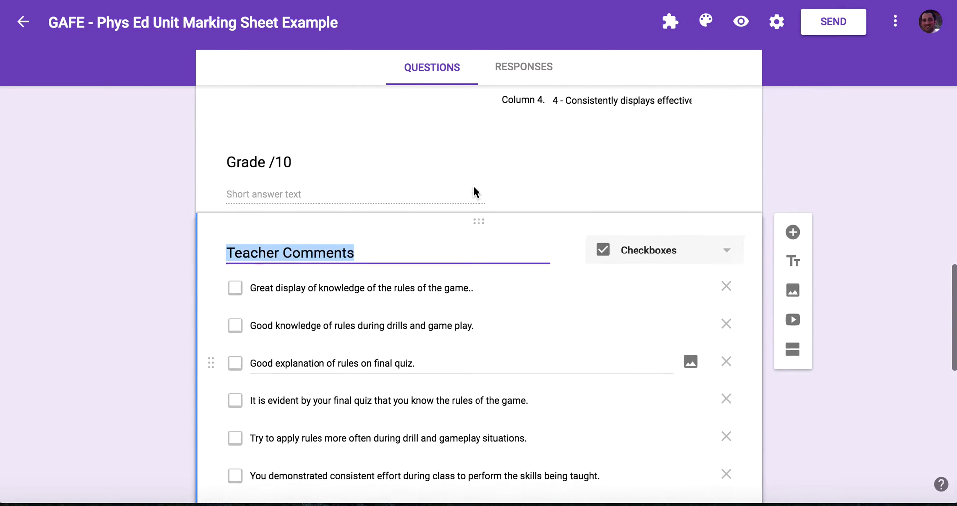
scroll(438, 316, down, 2)
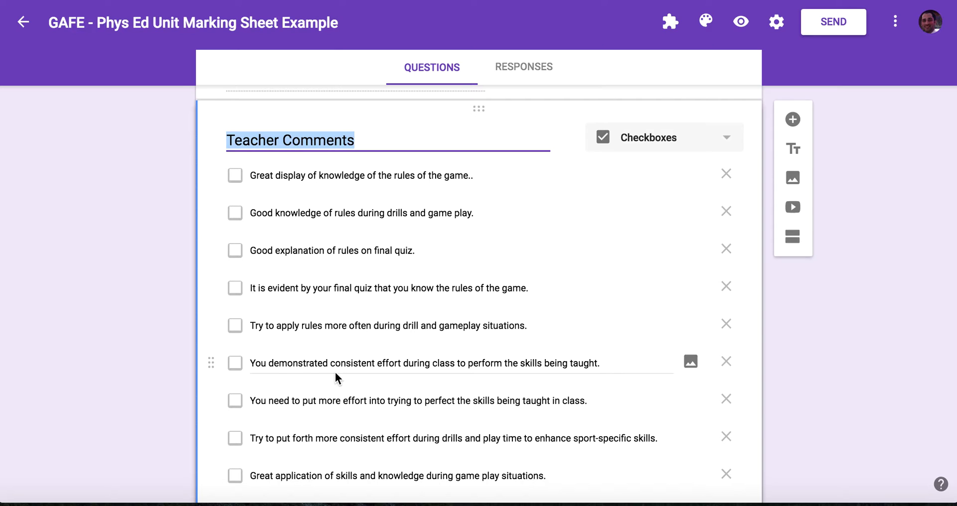
scroll(335, 372, down, 2)
scroll(335, 372, down, 4)
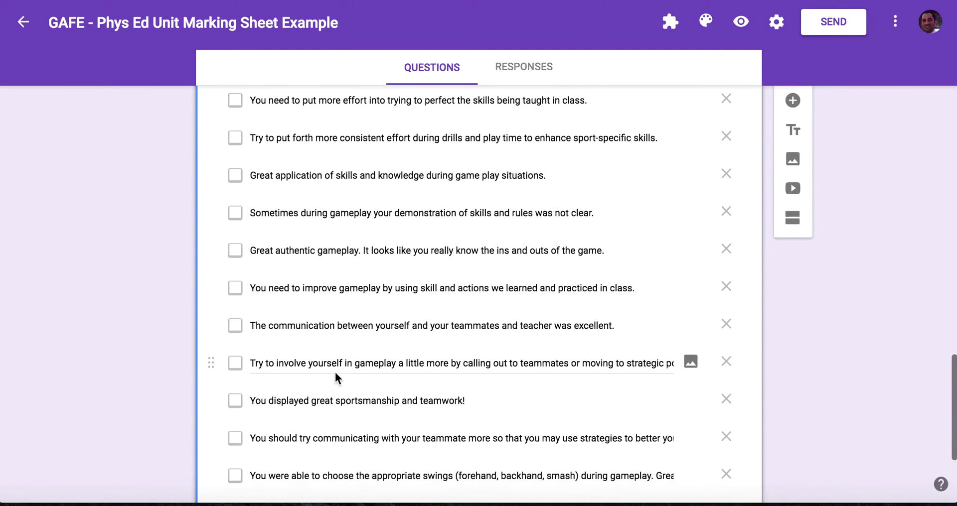
scroll(336, 373, down, 3)
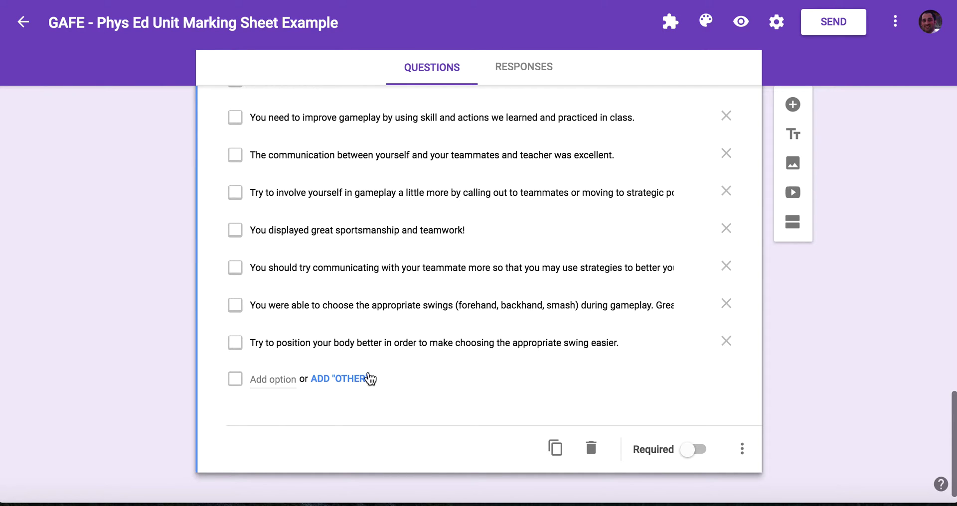
scroll(441, 289, up, 10)
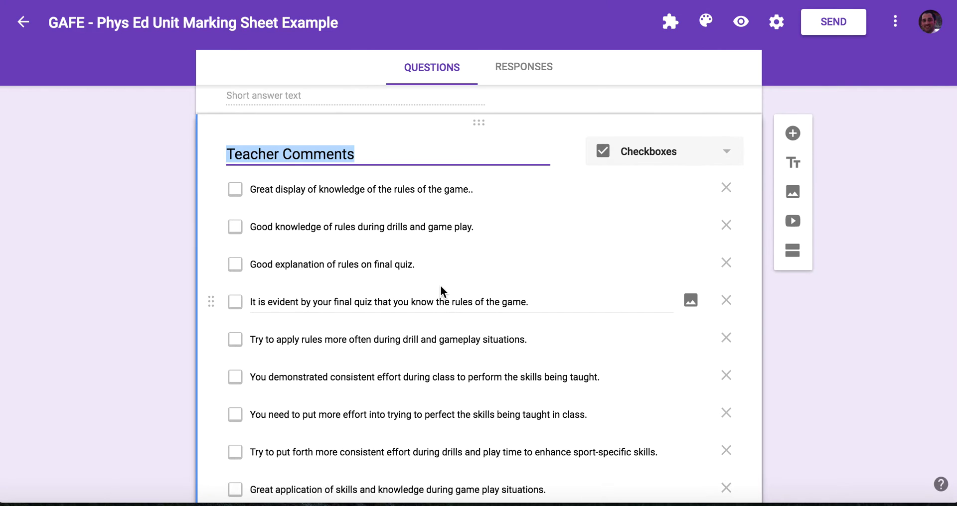
scroll(441, 289, up, 1)
scroll(441, 289, up, 2)
scroll(441, 286, down, 1)
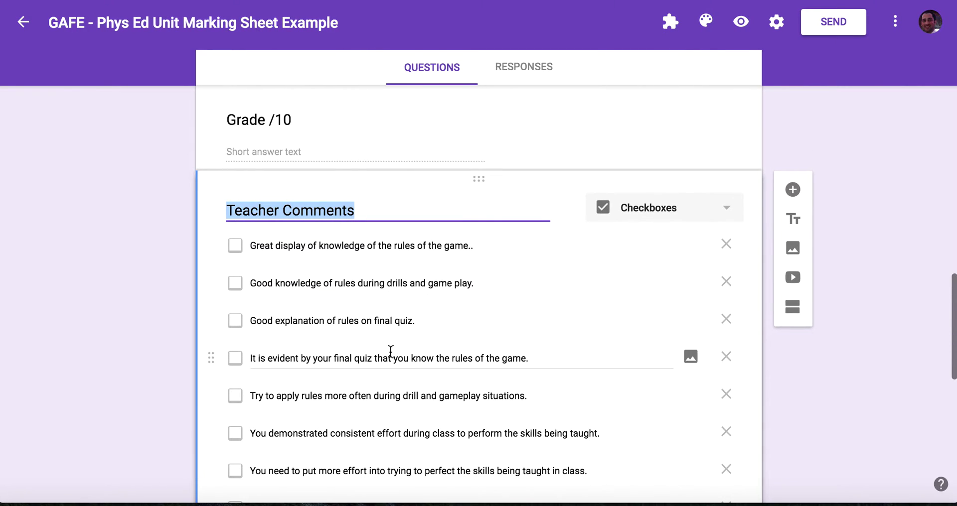
scroll(379, 349, down, 1)
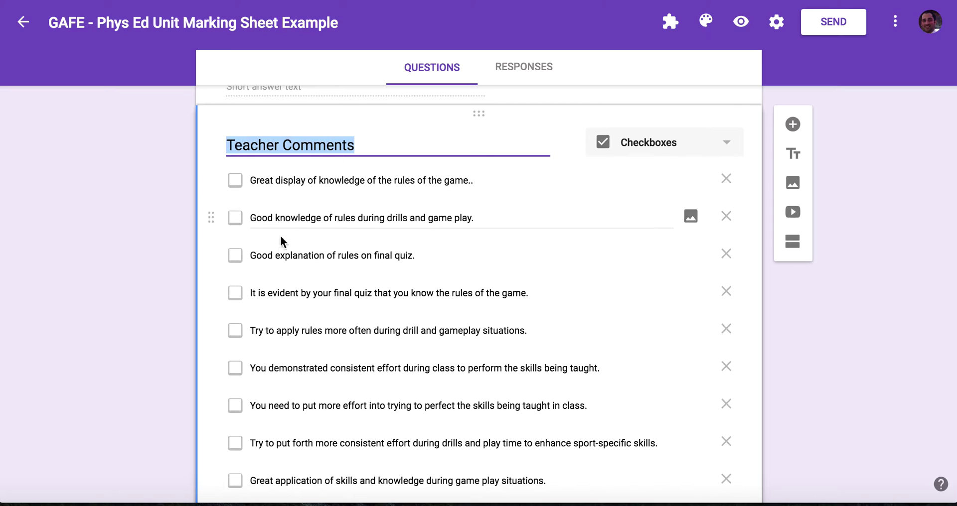
scroll(339, 465, down, 5)
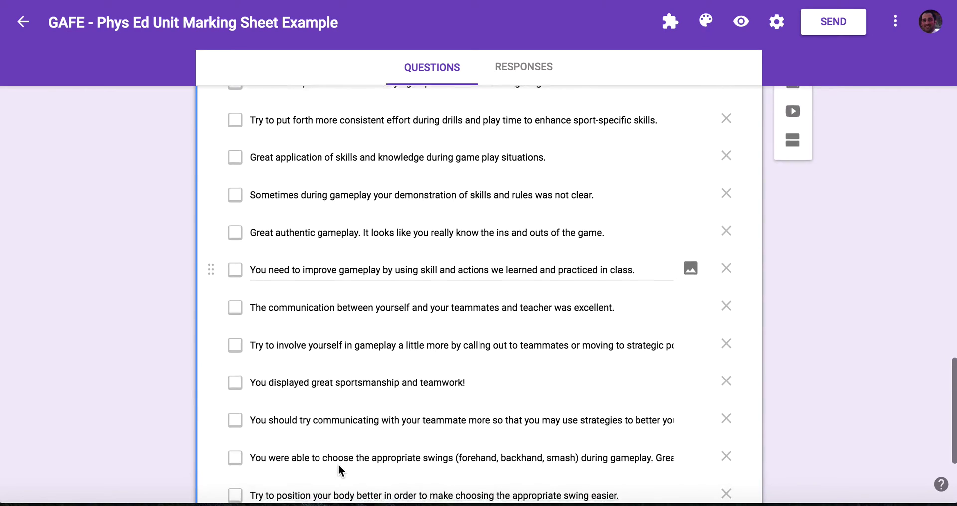
scroll(339, 465, up, 10)
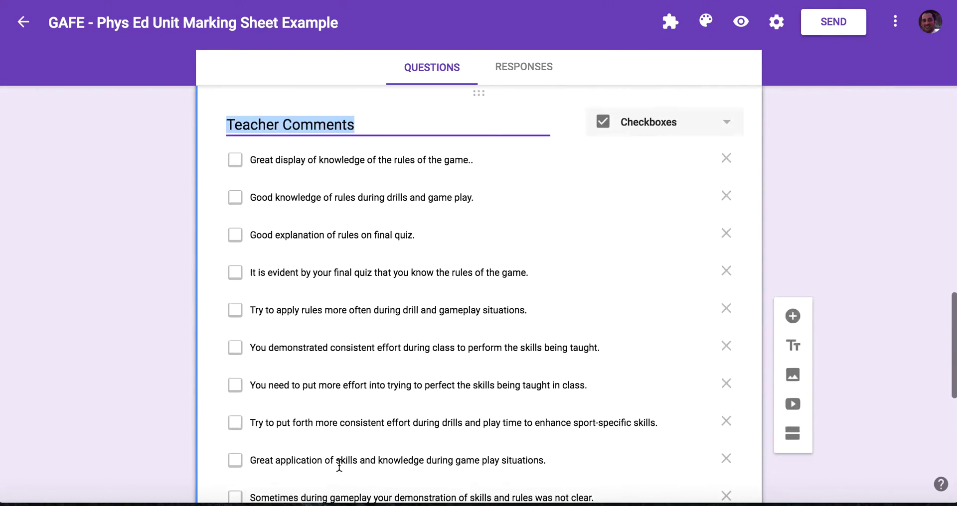
scroll(339, 466, up, 20)
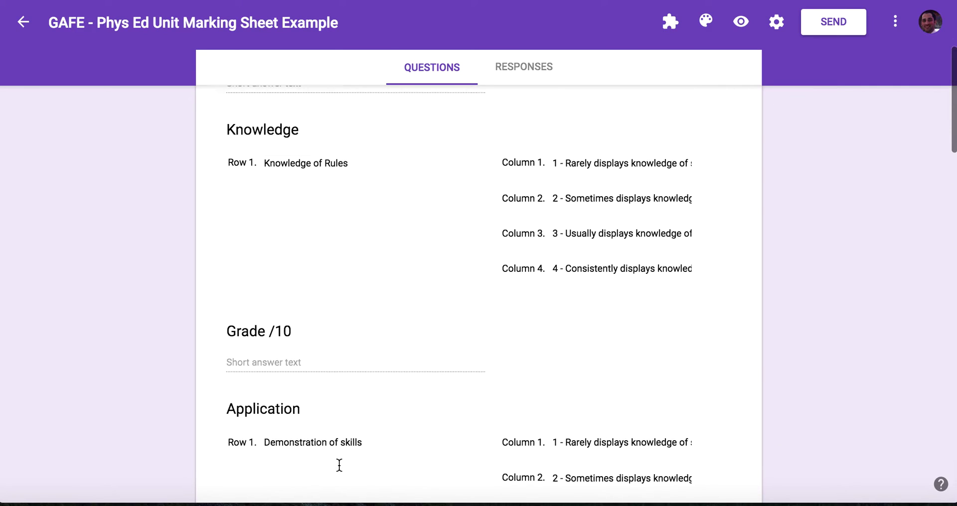
scroll(339, 465, up, 5)
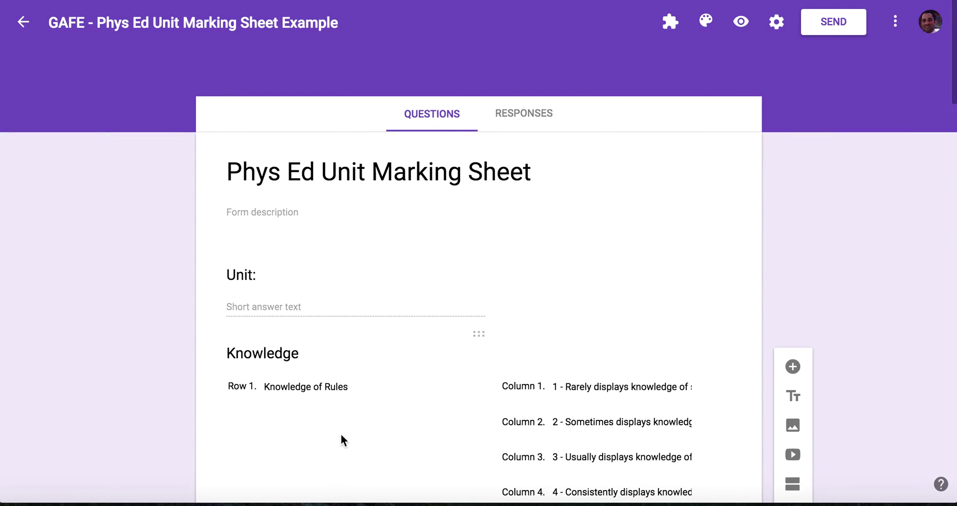
scroll(585, 369, down, 20)
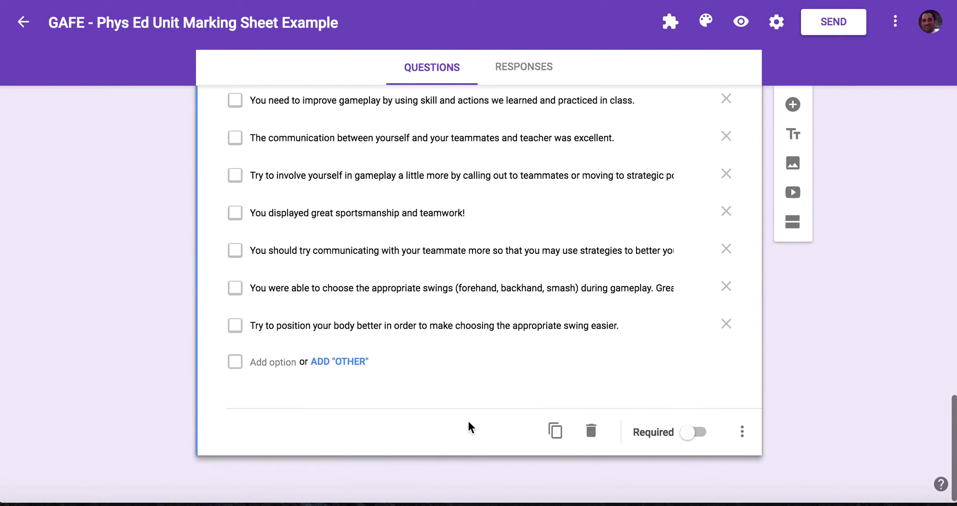
- Add a question titled 'Student' and drag it up to sit just below Unit:
click(798, 105)
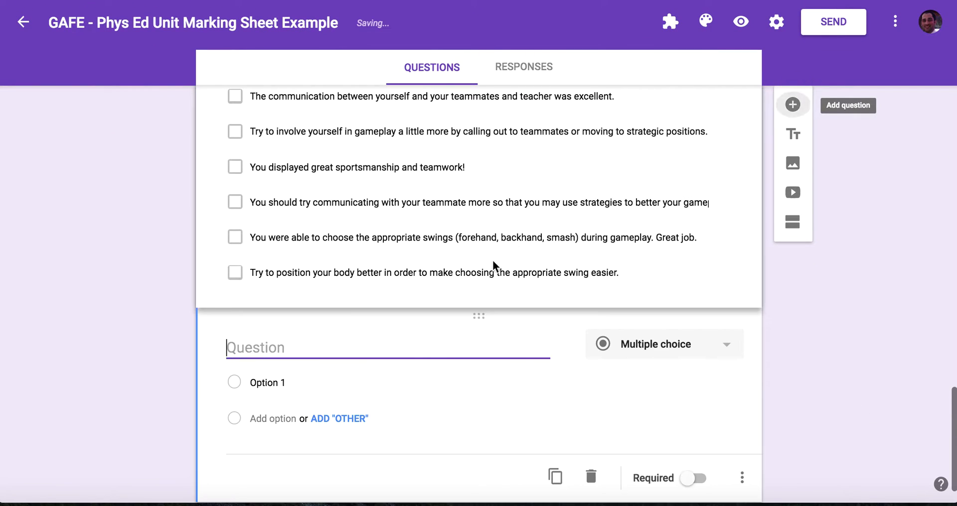
text(Student)
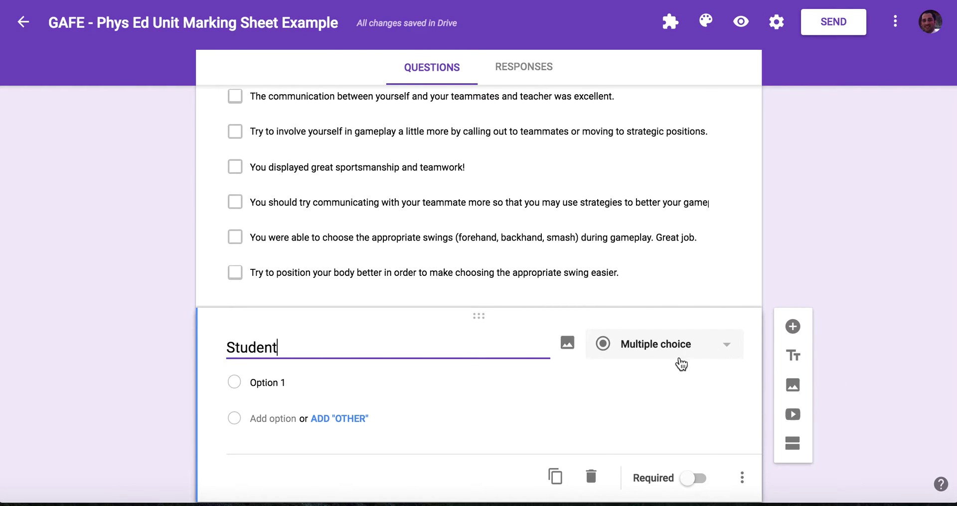
click(696, 265)
scroll(522, 407, down, 5)
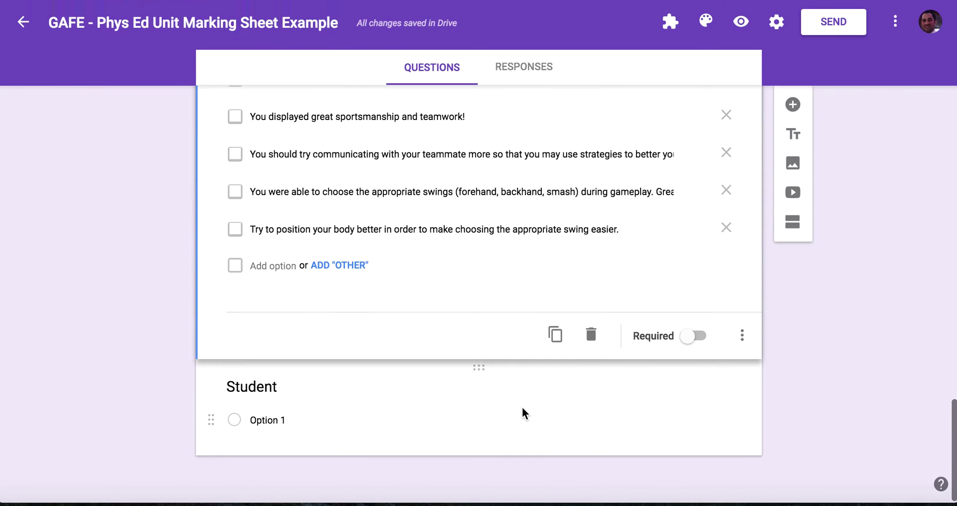
click(516, 408)
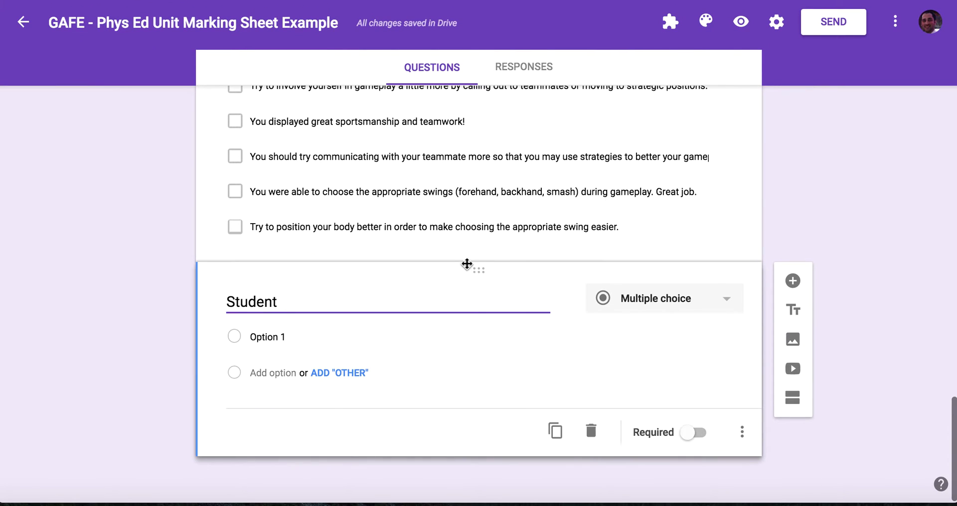
drag(480, 270, 480, 148)
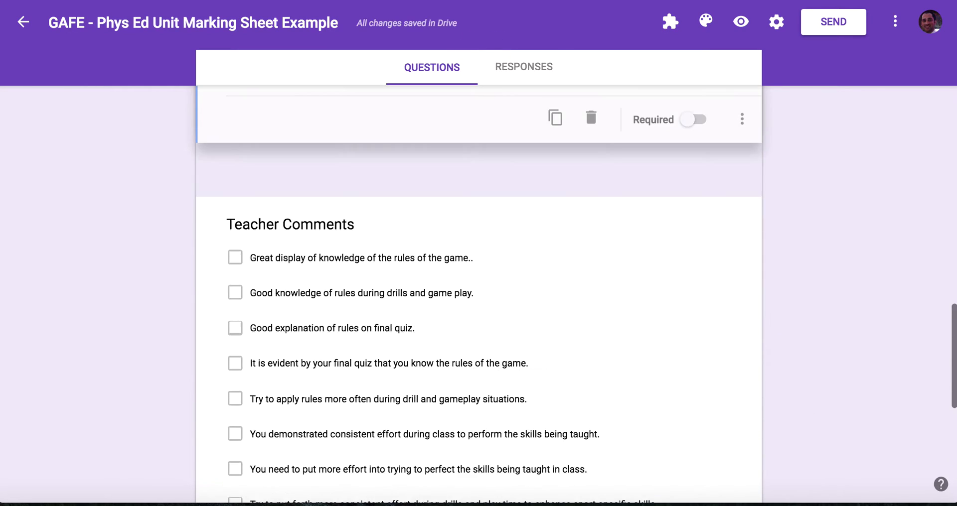
scroll(504, 38, up, 20)
drag(512, 1, 431, 221)
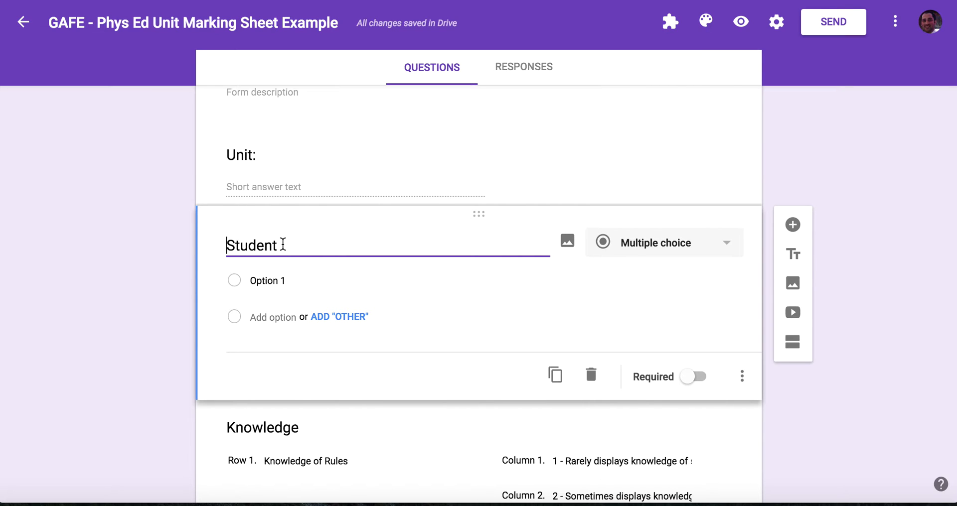
- Launch the docAppender sidebar and pick 'GAFE DA - Advisees' as its target Doc folder
click(671, 24)
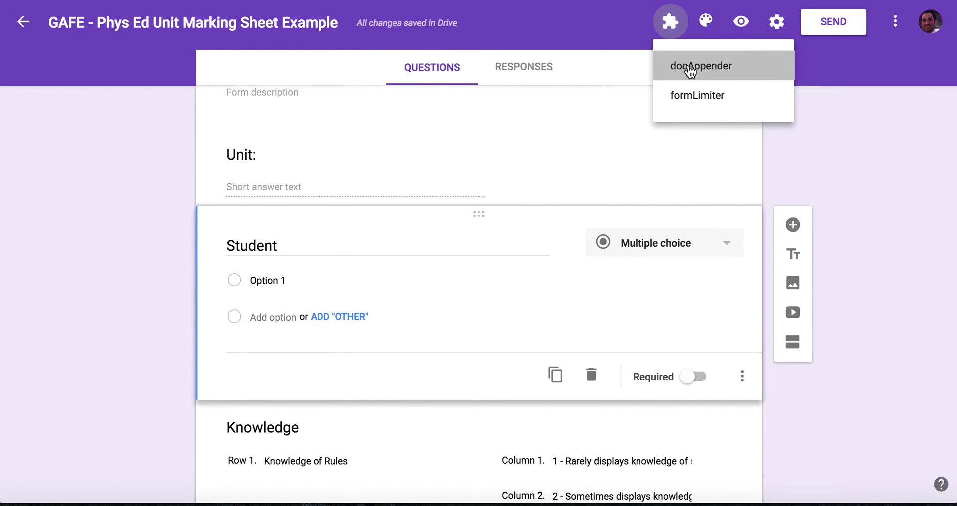
click(690, 70)
click(477, 99)
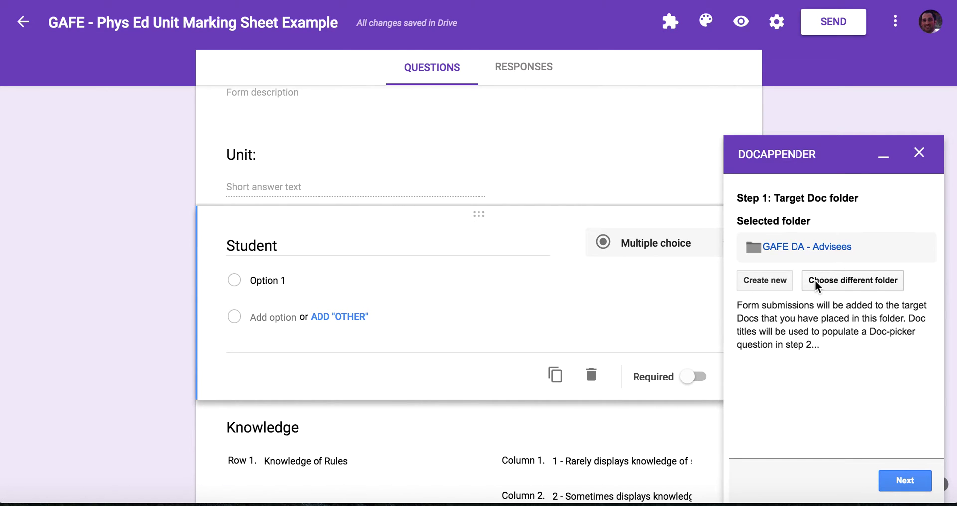
click(829, 279)
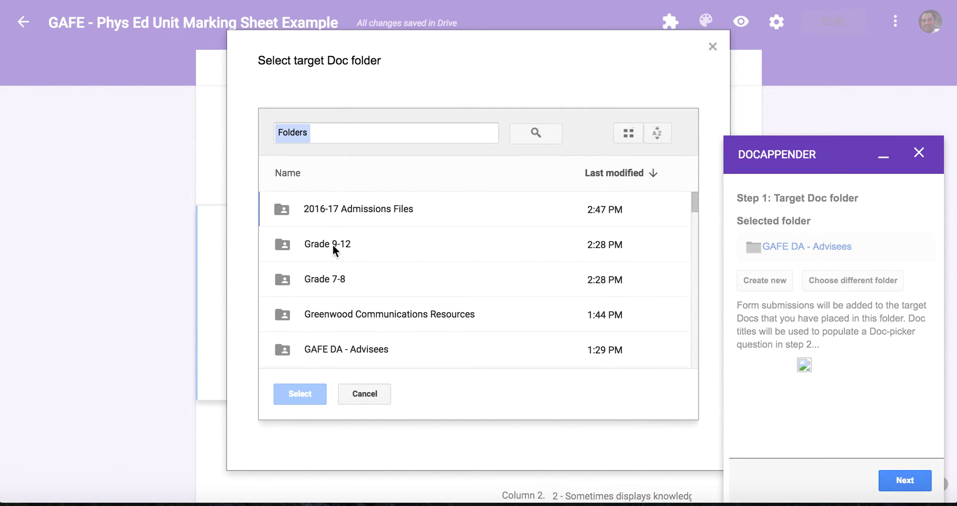
click(339, 350)
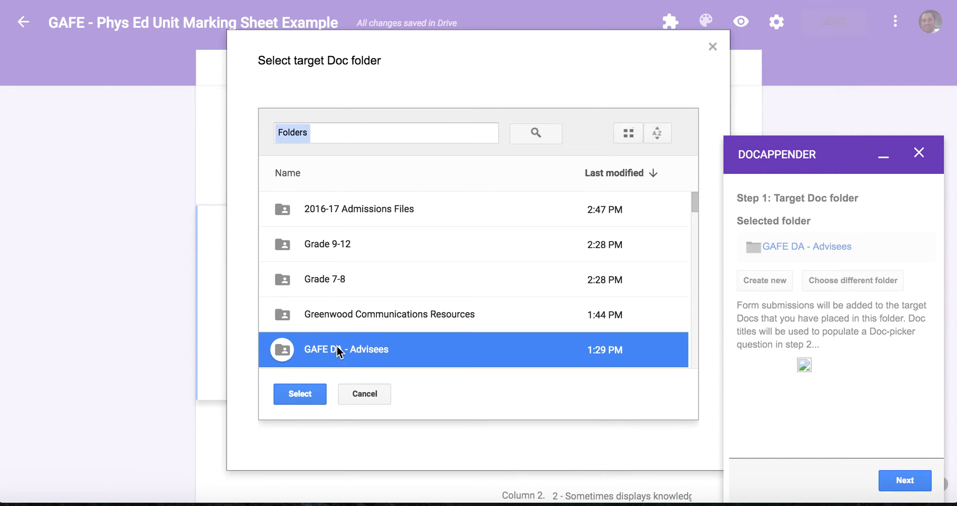
click(300, 397)
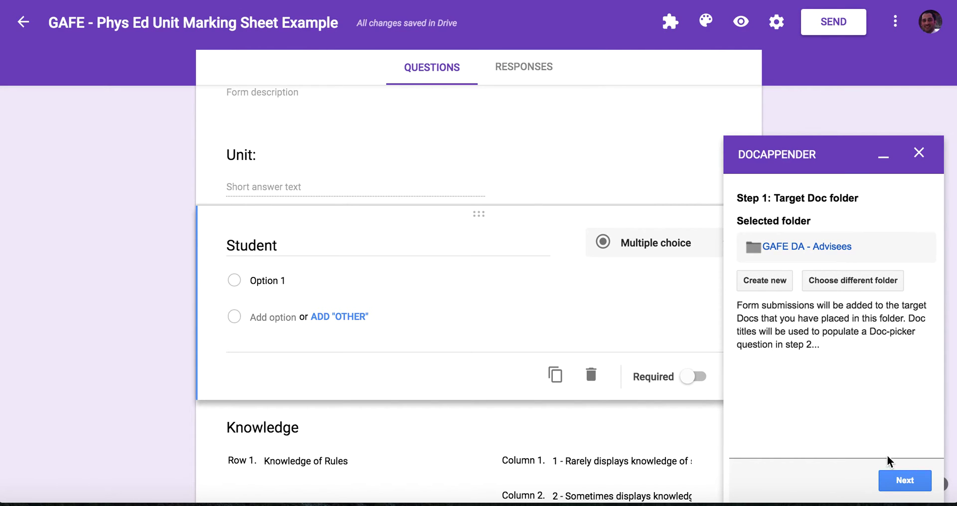
- Choose Student as docAppender's doc-picker question, refreshing the question list
click(893, 480)
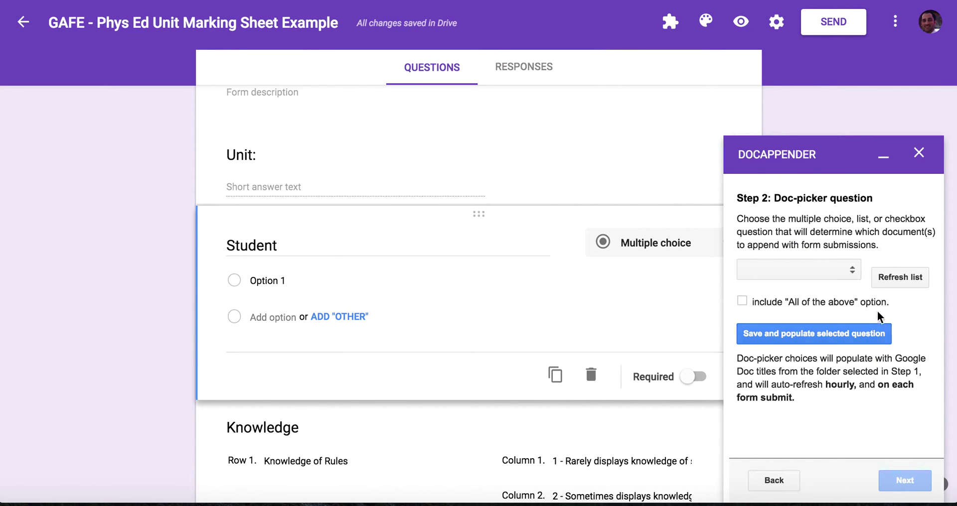
click(855, 271)
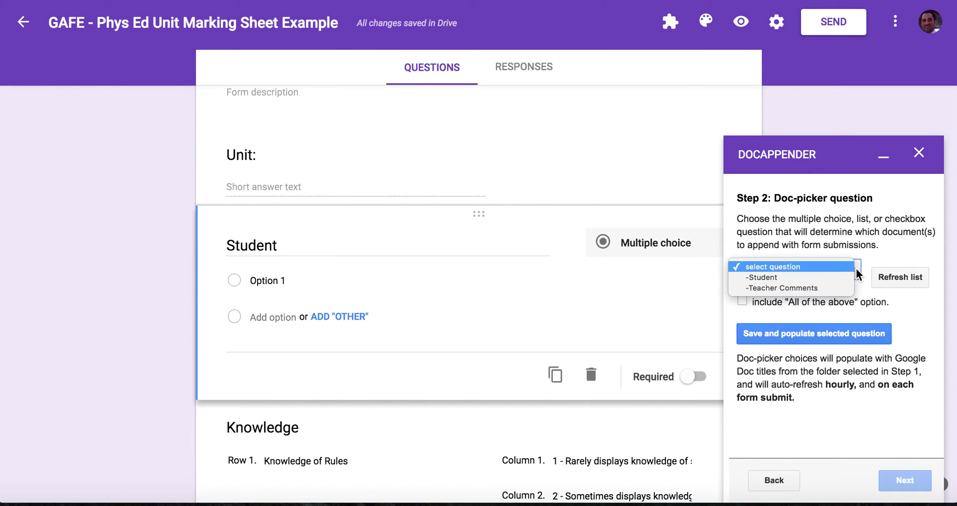
click(902, 277)
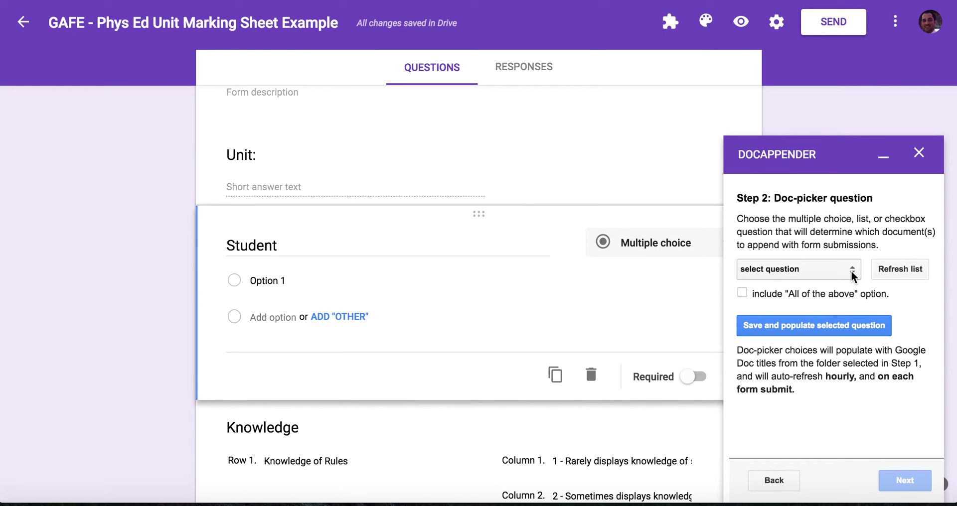
click(793, 273)
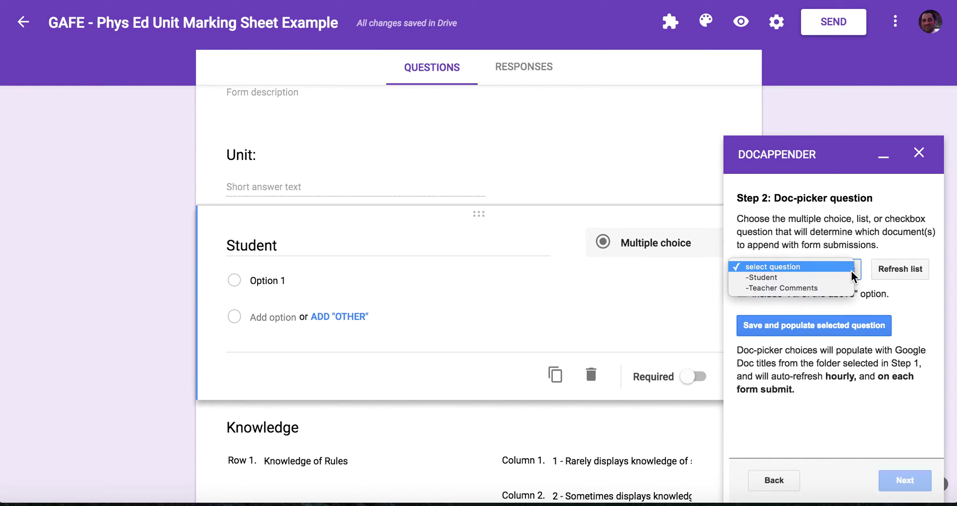
click(763, 277)
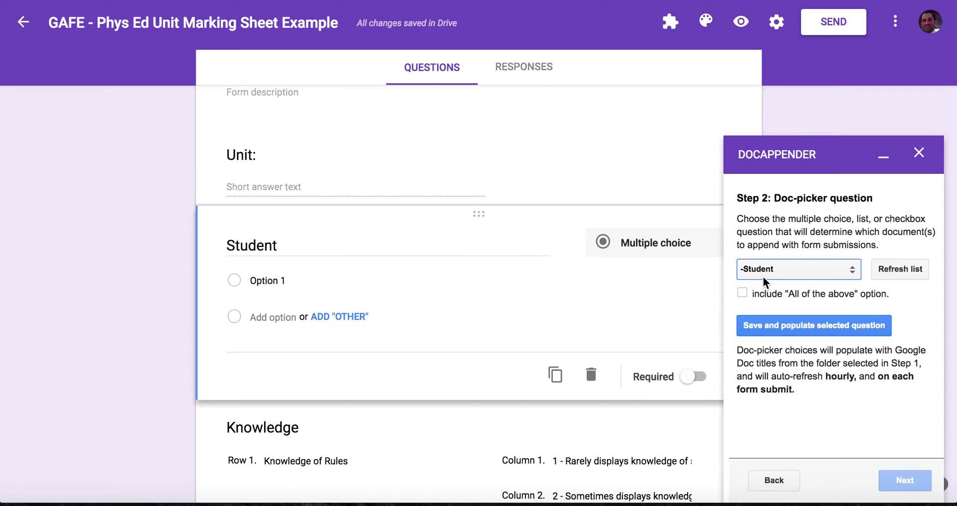
click(853, 268)
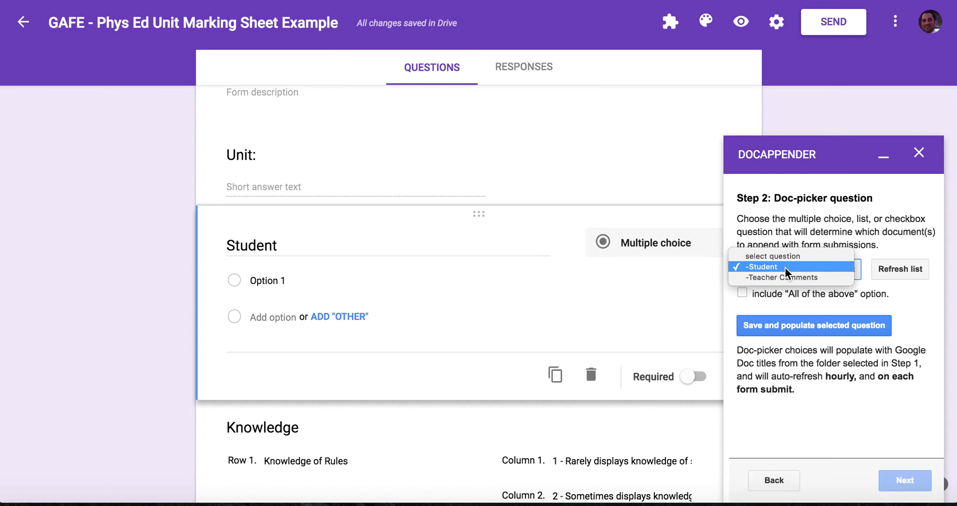
click(766, 267)
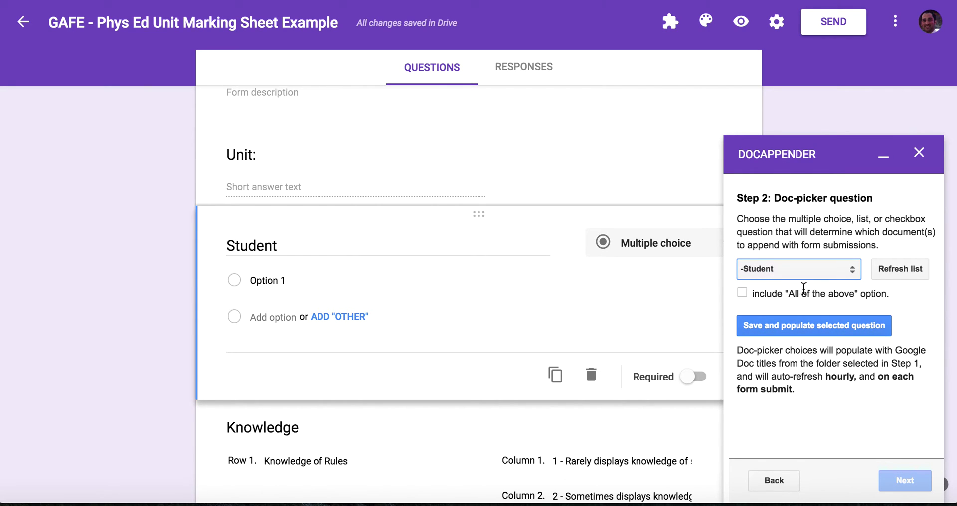
- Populate Student with the advisee Doc titles and advance to Step 3
click(776, 328)
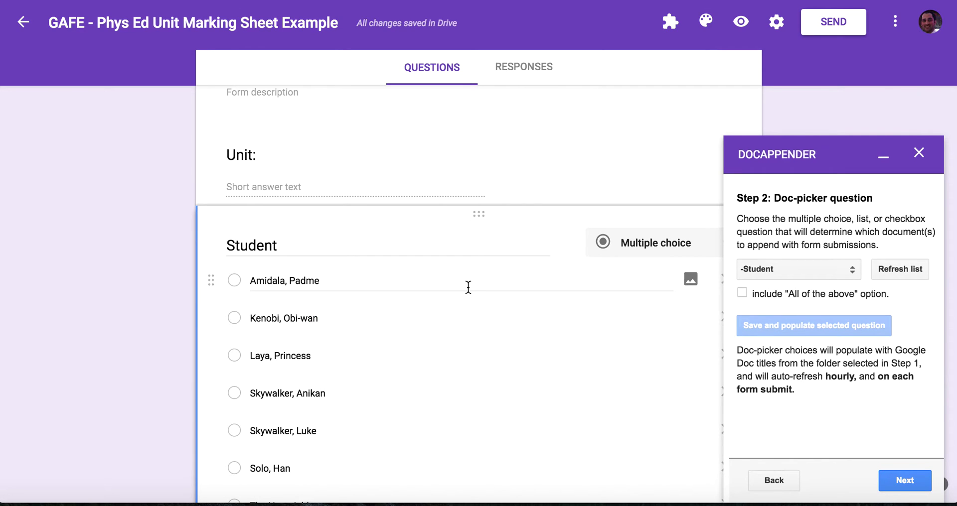
scroll(468, 287, down, 3)
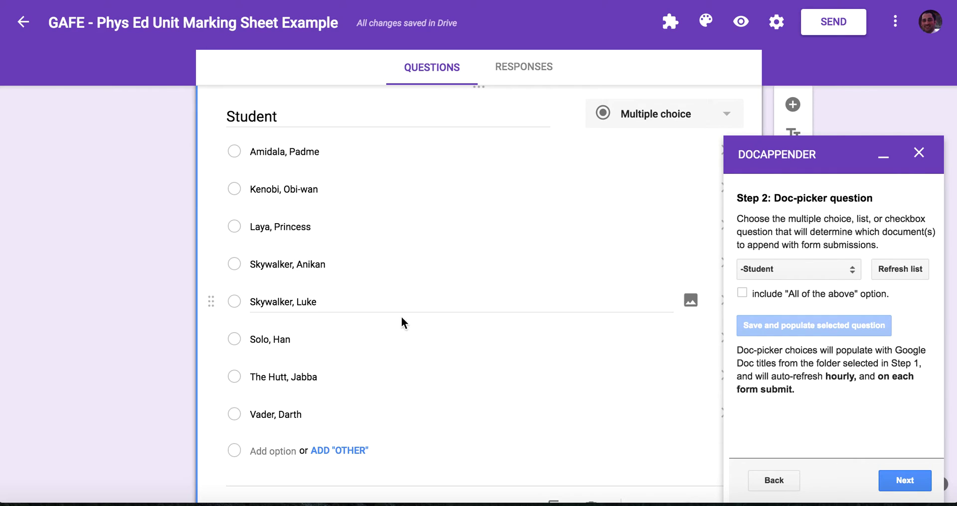
click(904, 480)
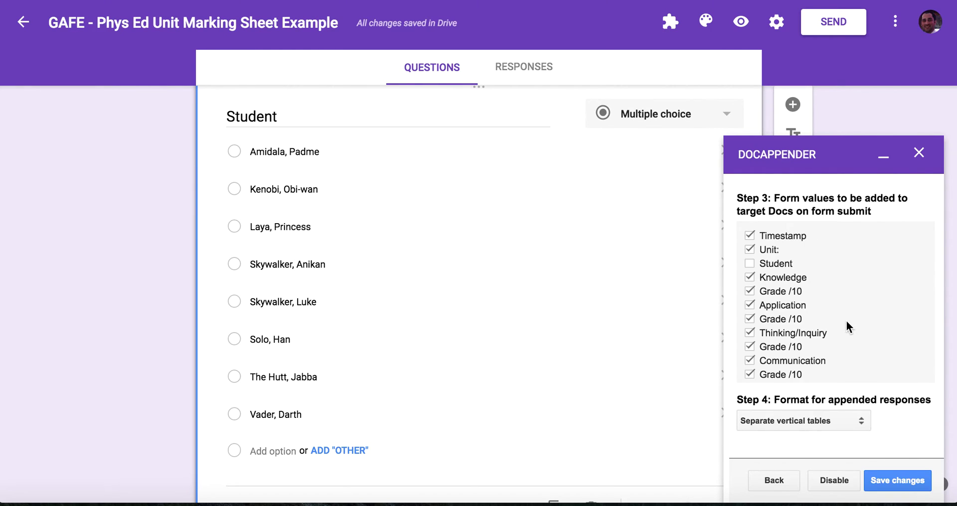
- Include the Student answer among the form values docAppender appends
click(766, 269)
scroll(793, 329, down, 3)
scroll(793, 329, up, 4)
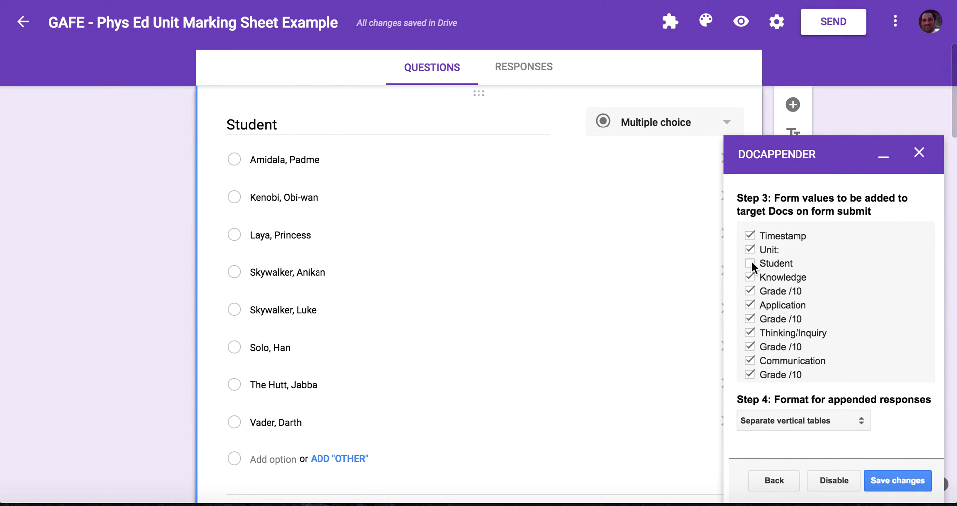
click(750, 262)
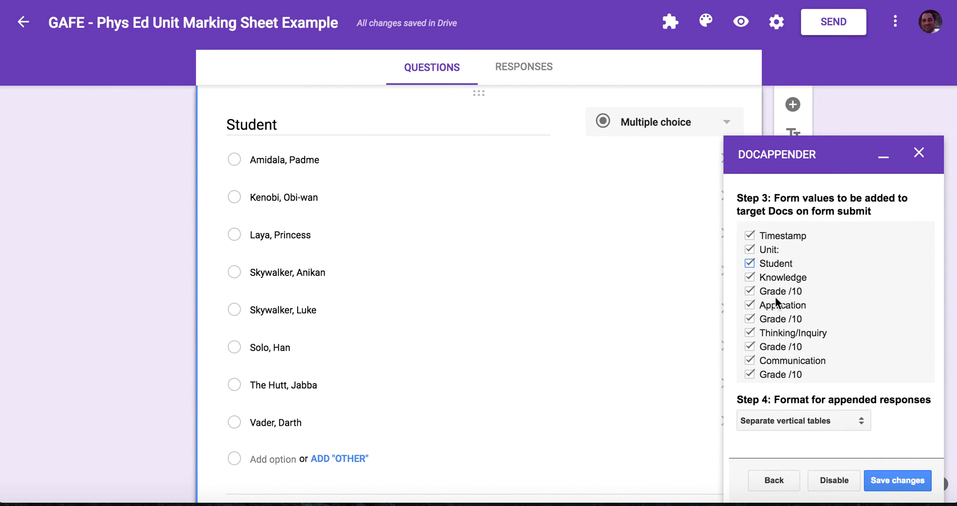
scroll(780, 309, down, 3)
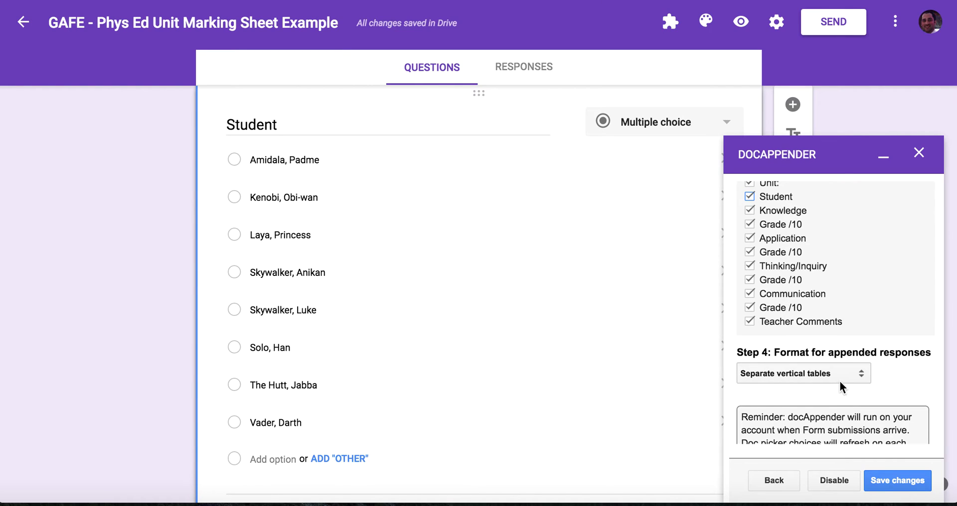
- Keep 'Separate vertical tables' as the format, save changes, and close the docAppender panel
click(860, 378)
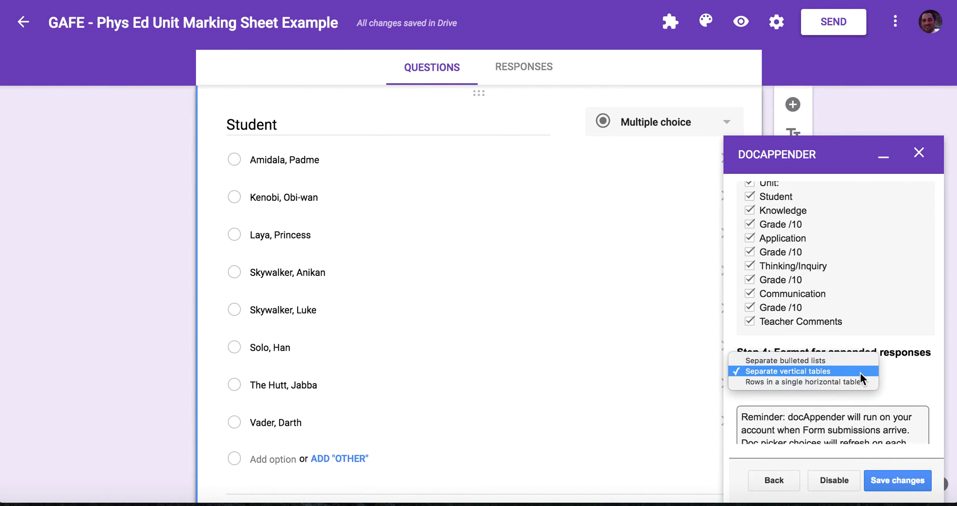
click(815, 370)
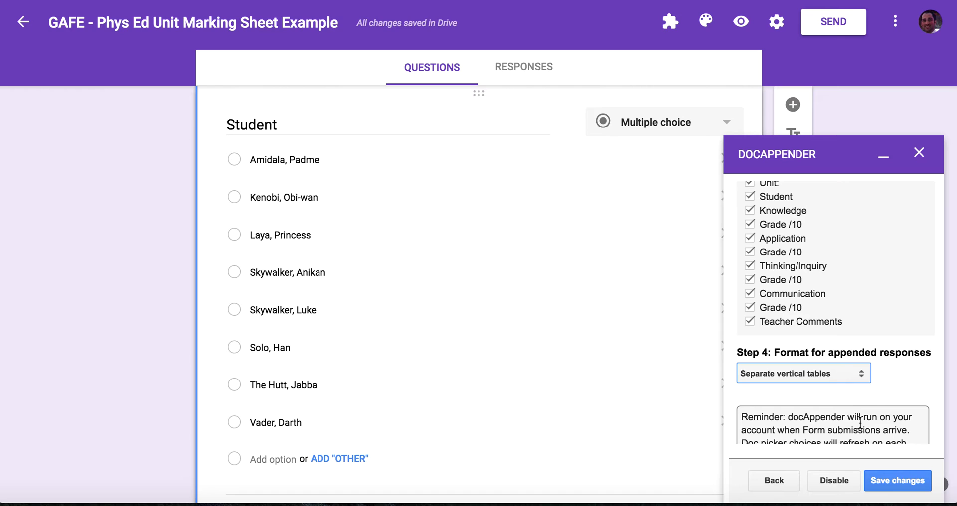
scroll(860, 424, down, 3)
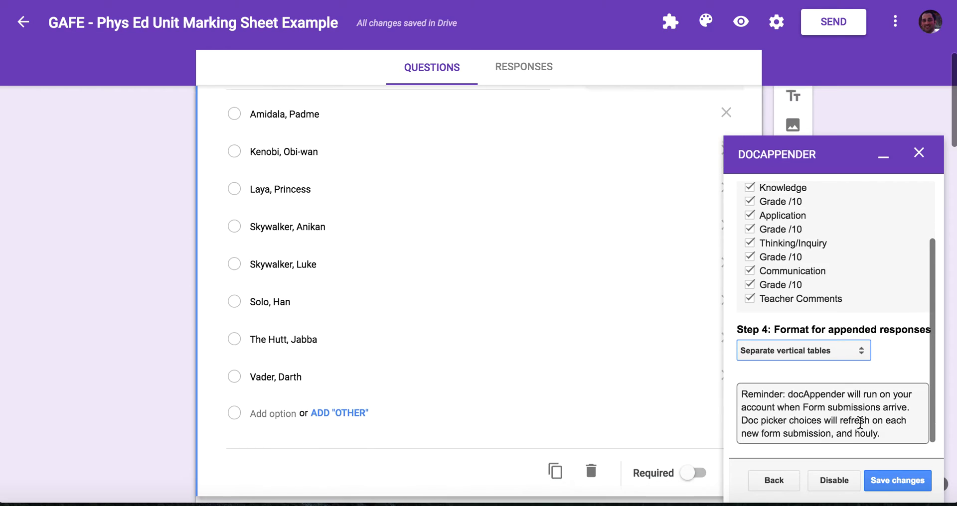
click(881, 479)
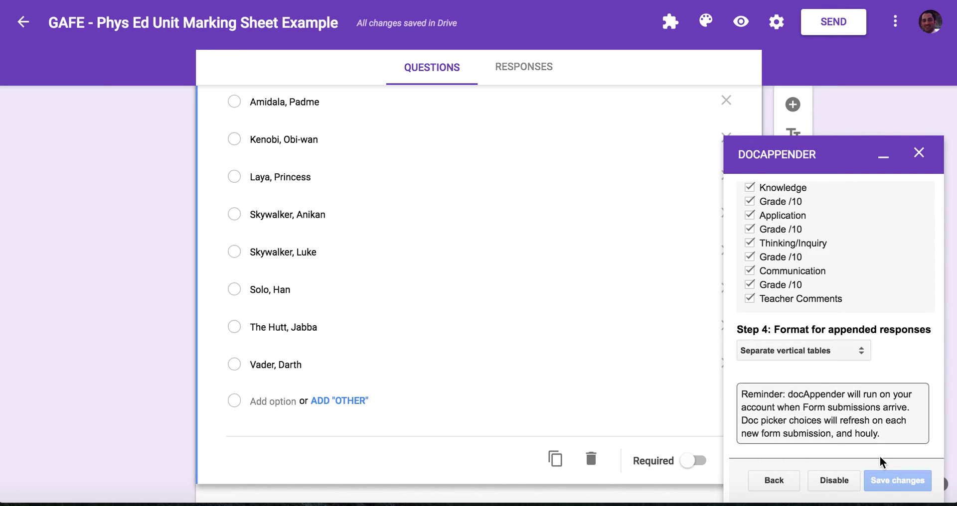
click(919, 152)
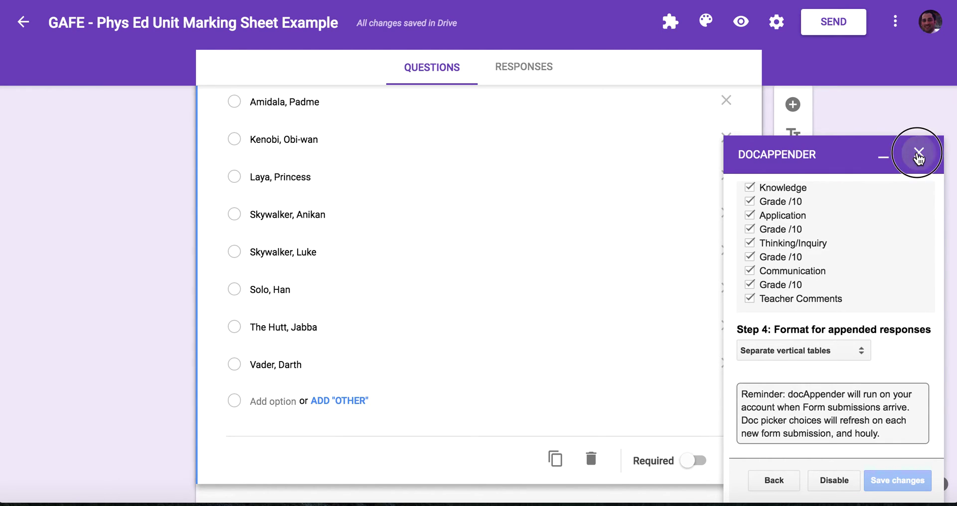
scroll(526, 210, up, 6)
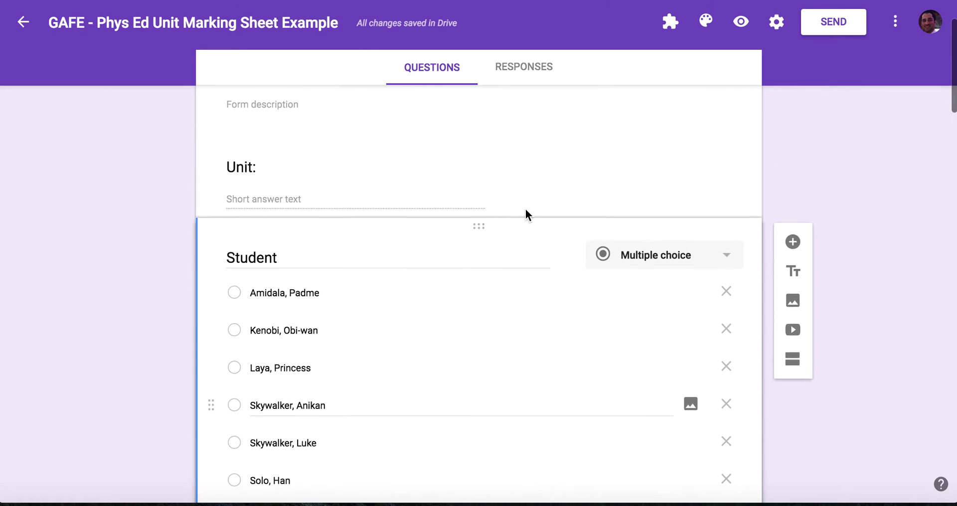
scroll(526, 210, down, 9)
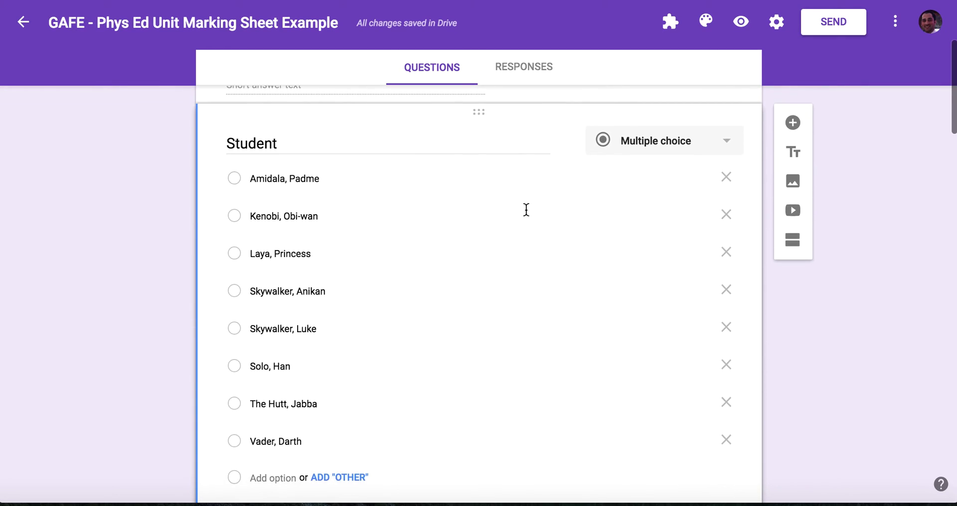
scroll(526, 210, up, 6)
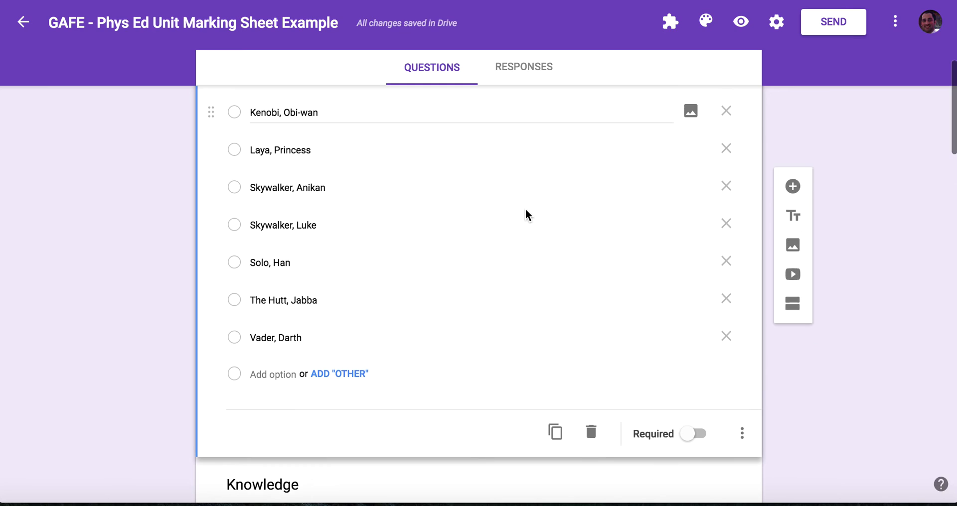
scroll(526, 210, up, 1)
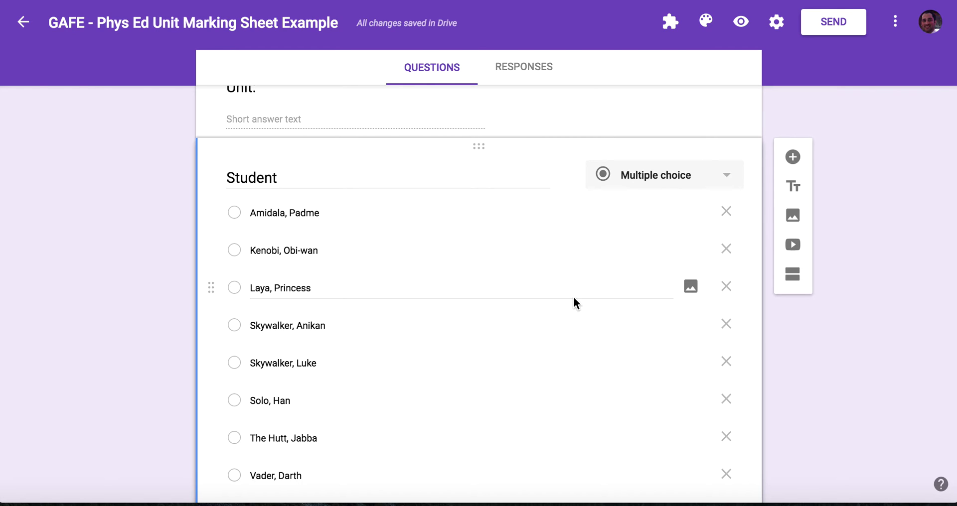
scroll(528, 226, up, 4)
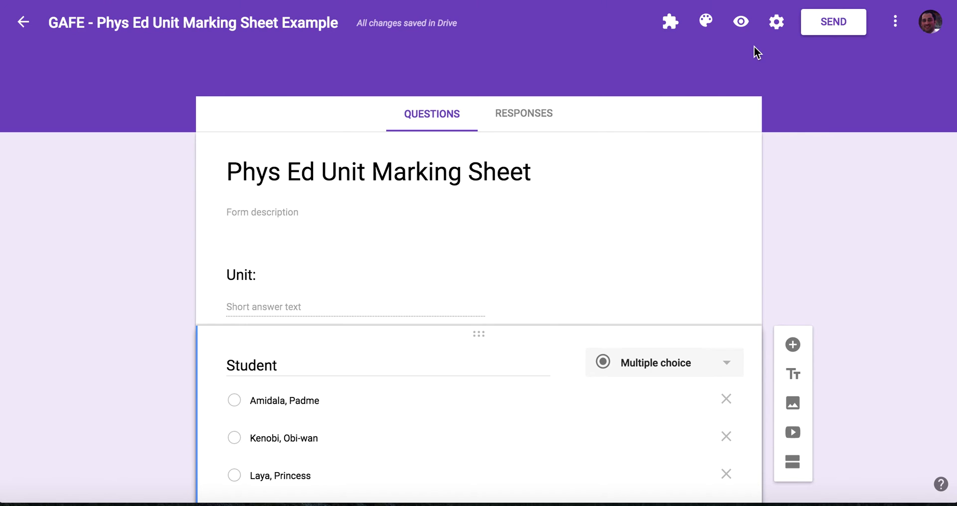
click(741, 22)
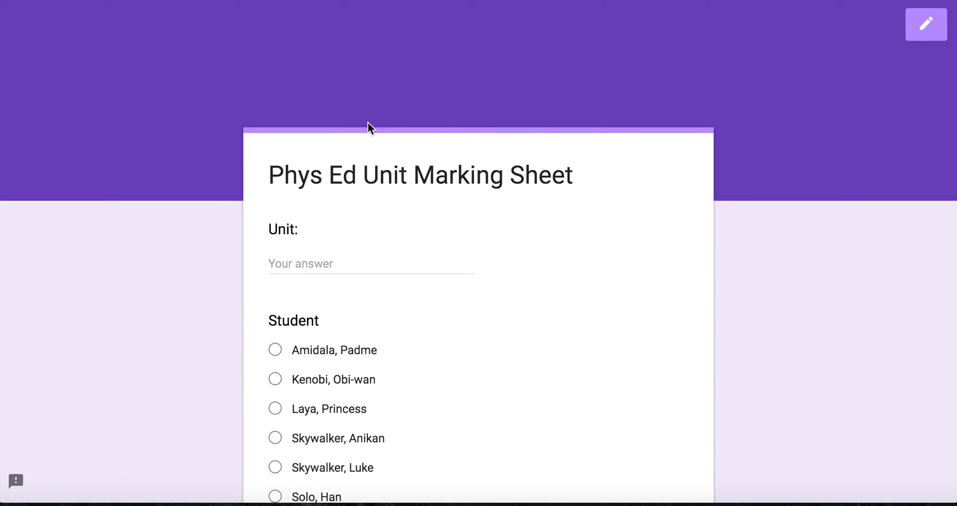
- Enter 'Frisbee' as the Unit and choose the test student
scroll(589, 327, down, 3)
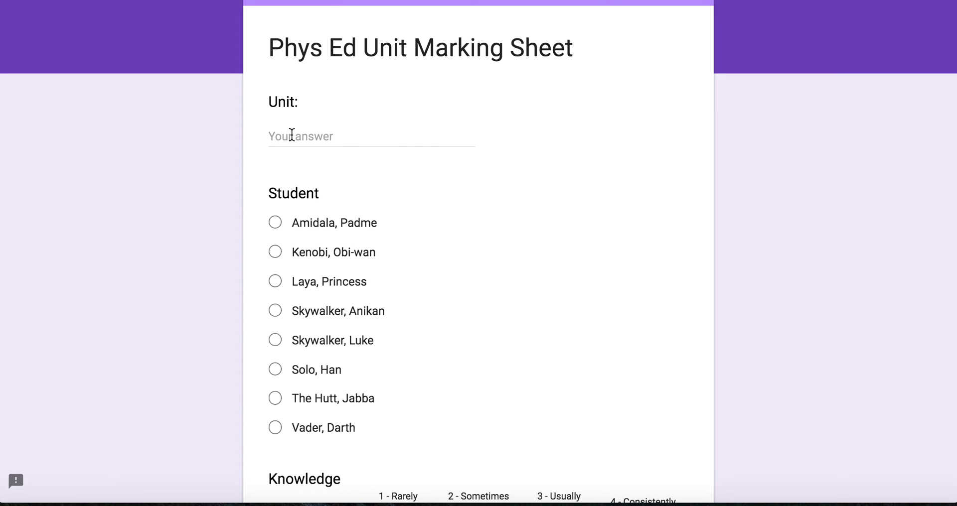
click(292, 134)
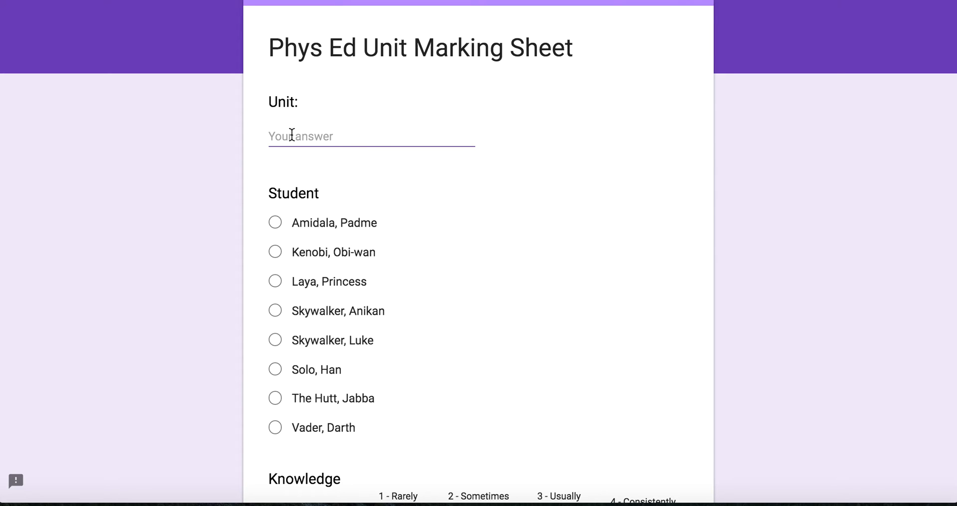
text(Frisbe)
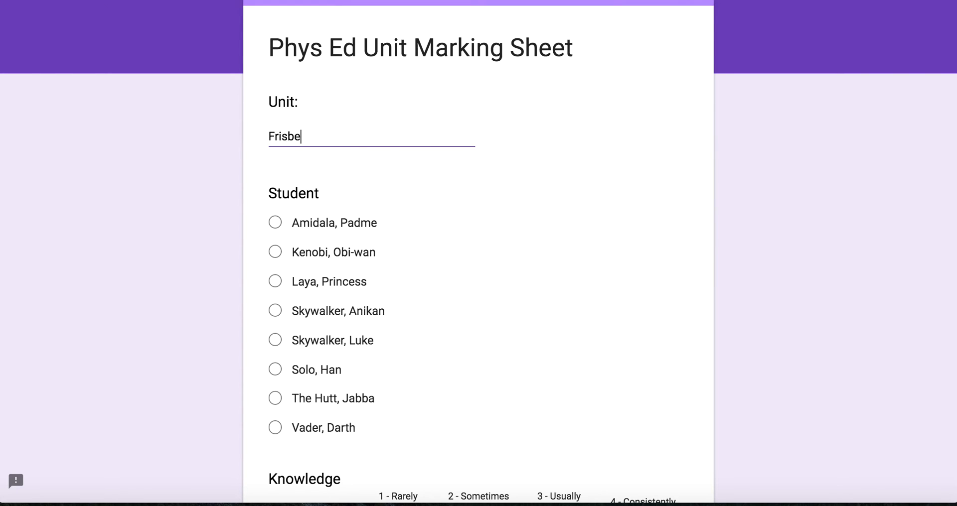
text(e)
scroll(472, 339, down, 2)
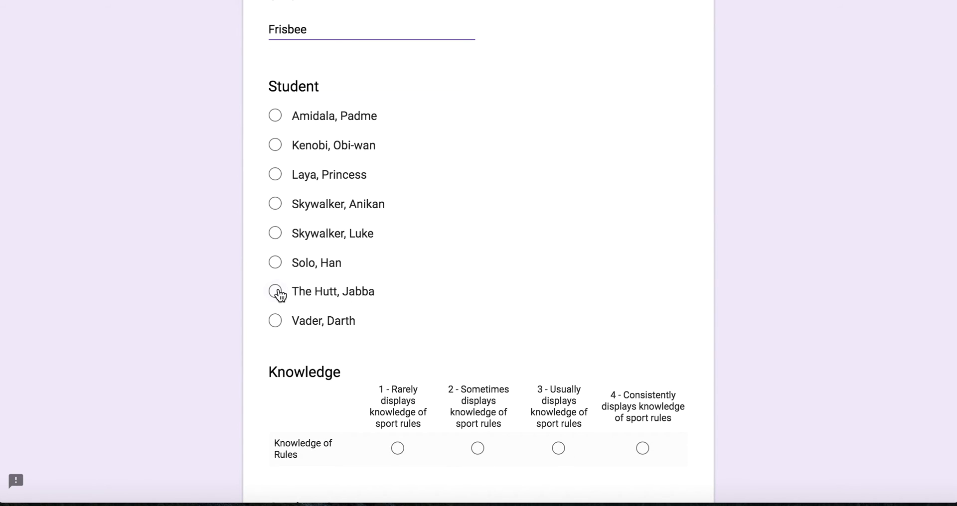
click(275, 292)
scroll(648, 357, down, 5)
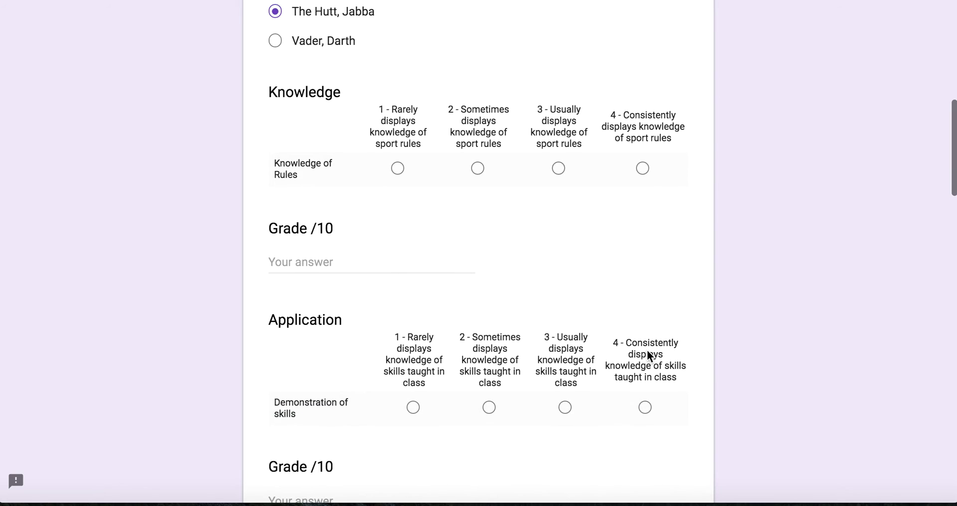
- Rate Knowledge of Rules 4 with grade 9, and Demonstration of skills 2 with grade 6.5
click(644, 170)
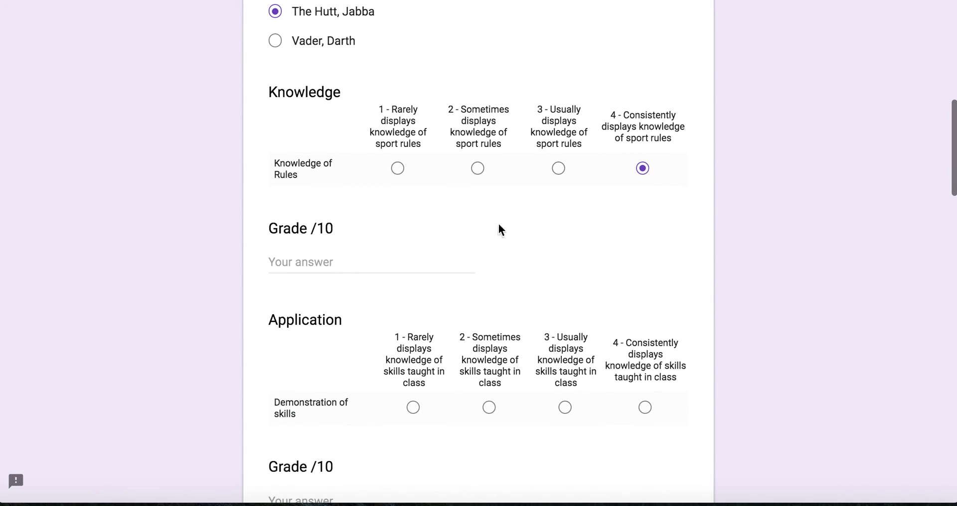
click(348, 264)
text(9)
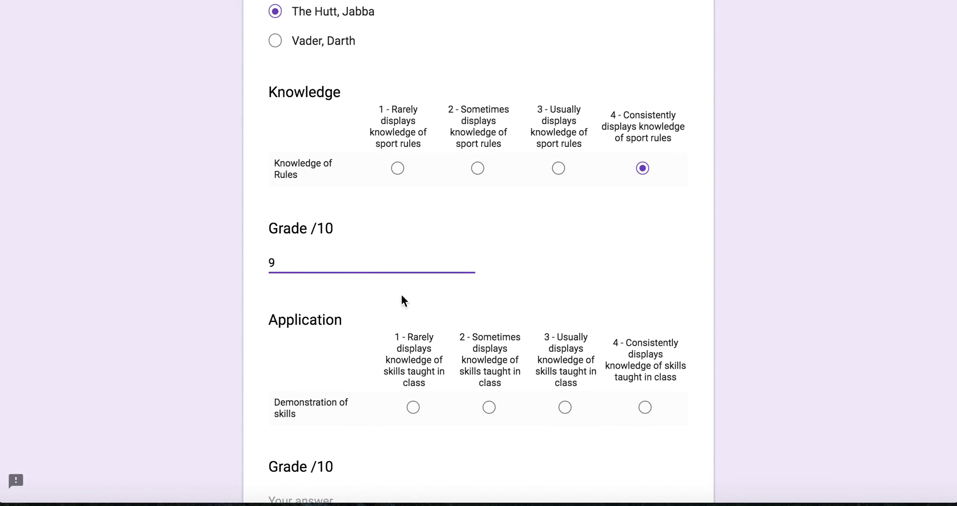
scroll(502, 374, down, 4)
click(488, 229)
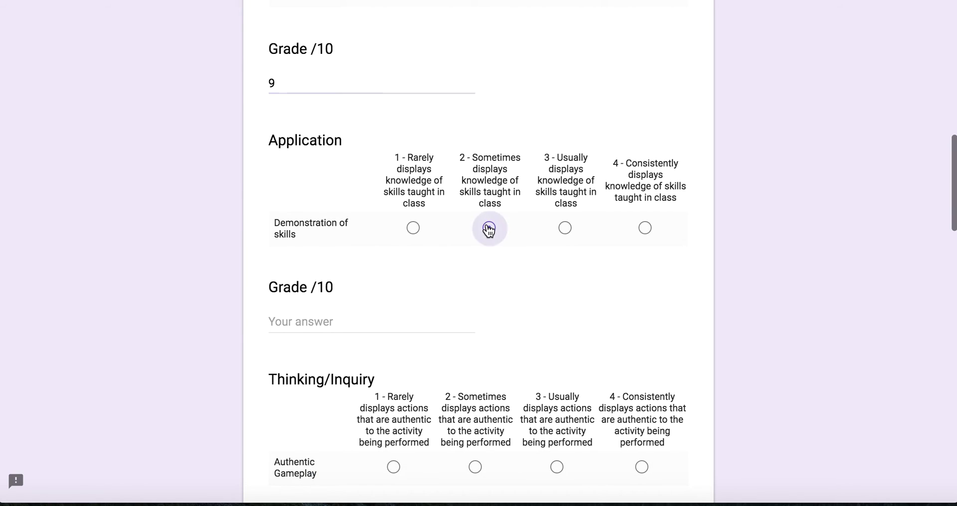
click(365, 324)
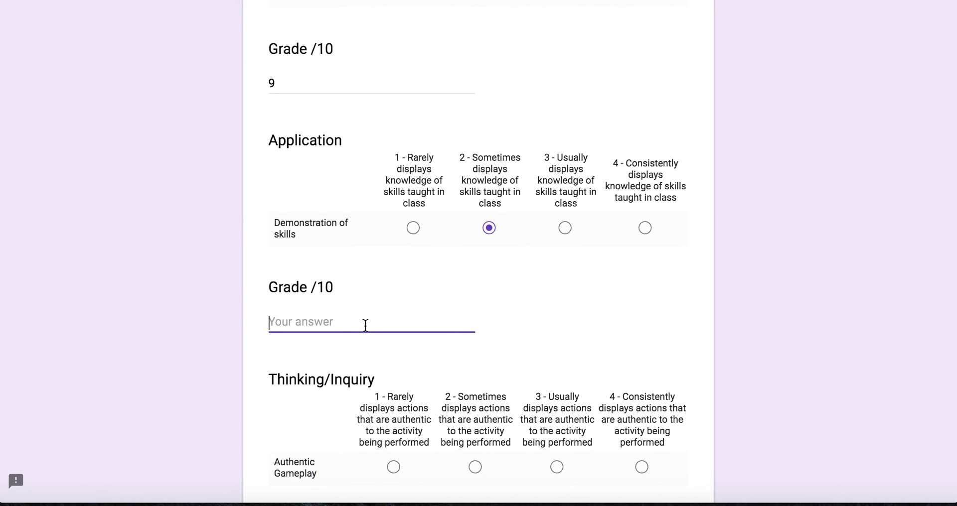
text(6.5)
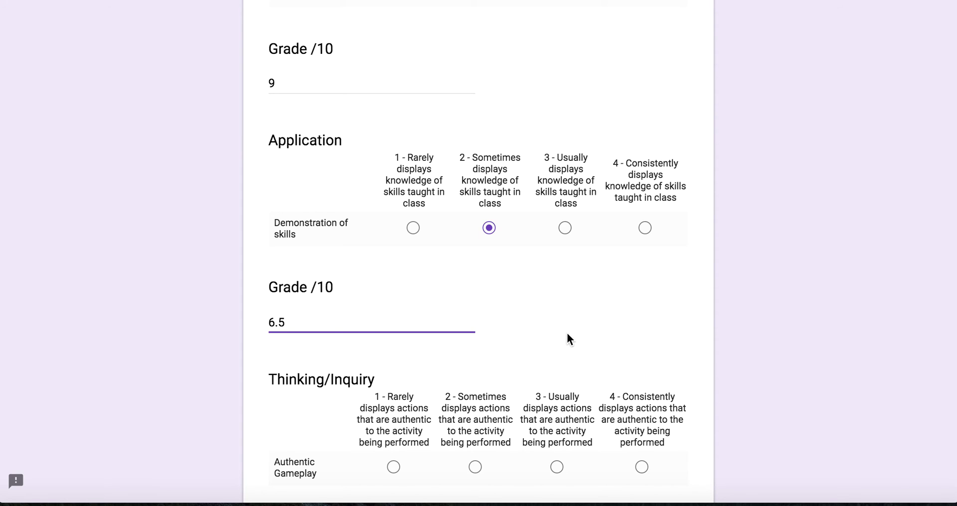
- Rate Authentic Gameplay 4 with Thinking/Inquiry grade 9, and Communication 4 - Consistently
scroll(569, 338, down, 3)
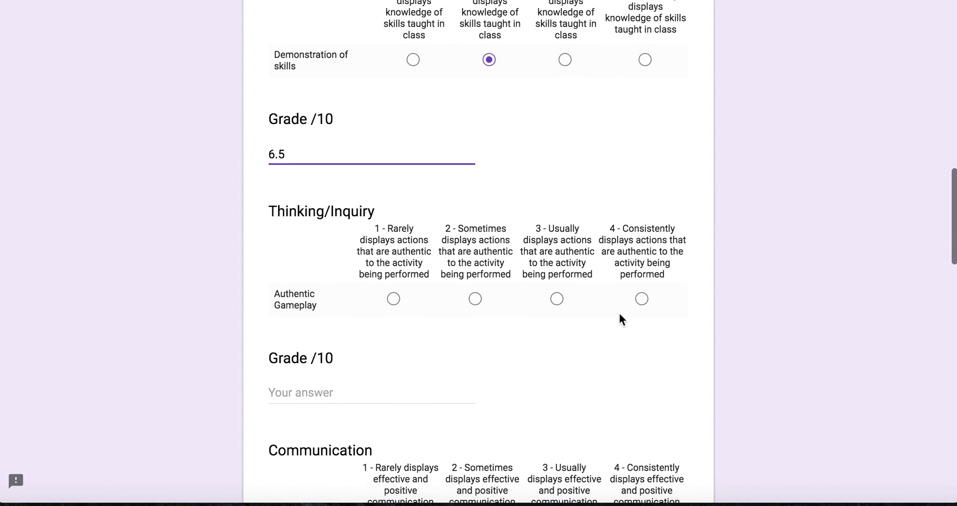
click(644, 300)
click(343, 390)
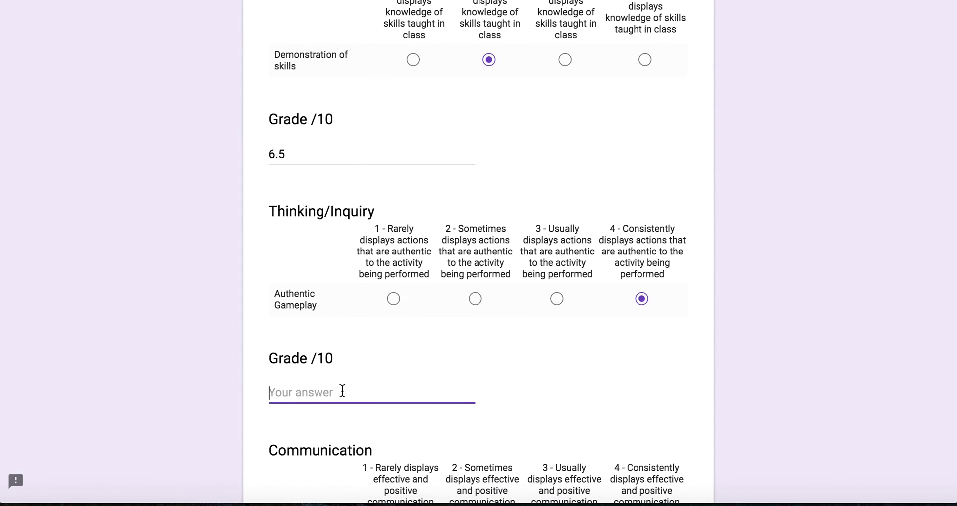
text(9)
scroll(690, 380, down, 3)
scroll(691, 379, down, 1)
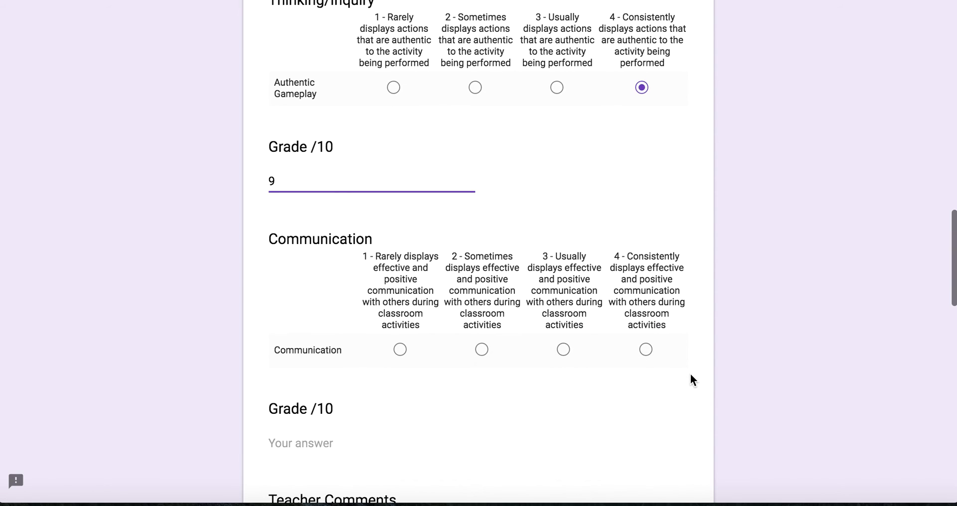
click(646, 350)
click(317, 451)
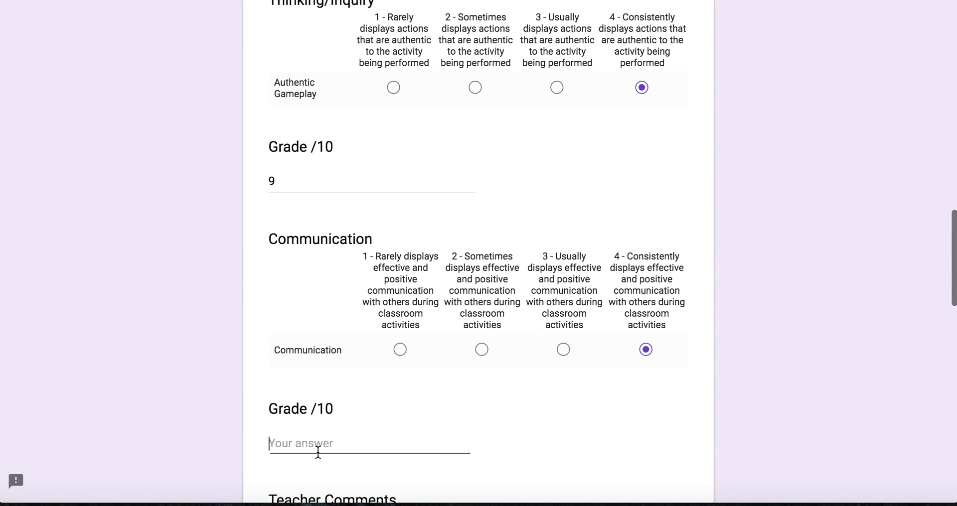
scroll(513, 408, down, 9)
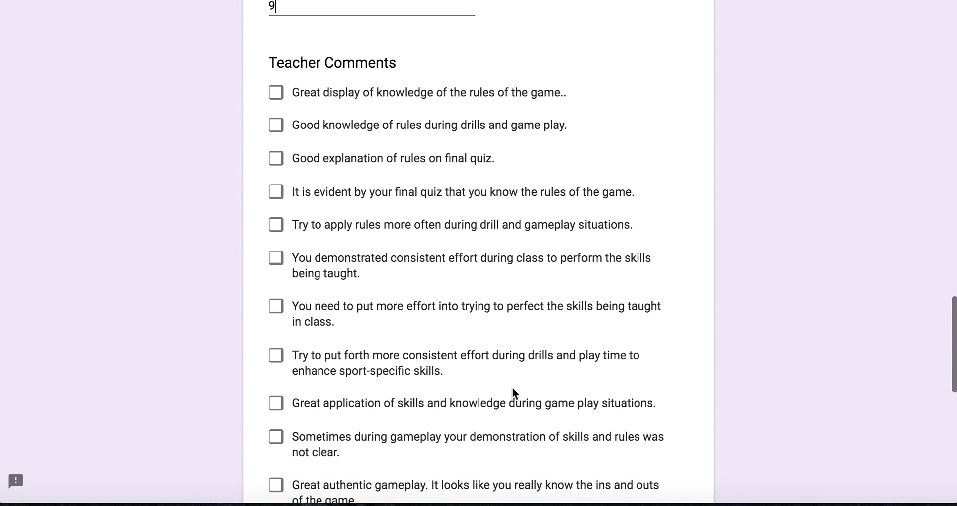
- Tick the knowledge of rules, application of skills and communication comments, then submit
click(277, 99)
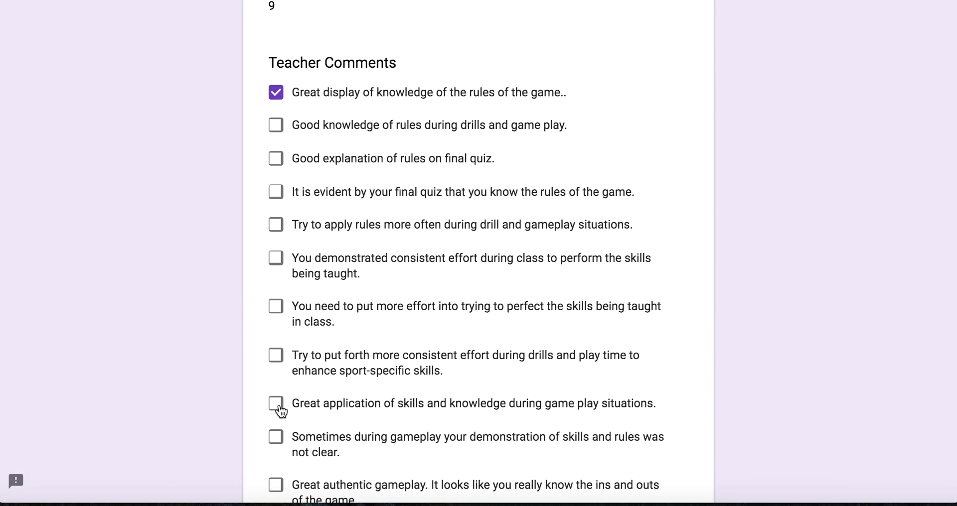
scroll(278, 407, down, 3)
click(279, 269)
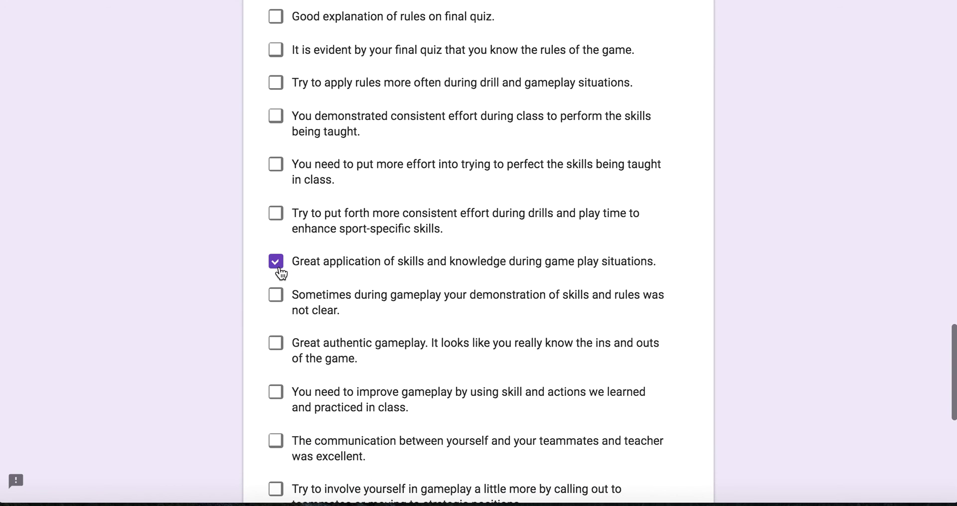
scroll(334, 415, down, 5)
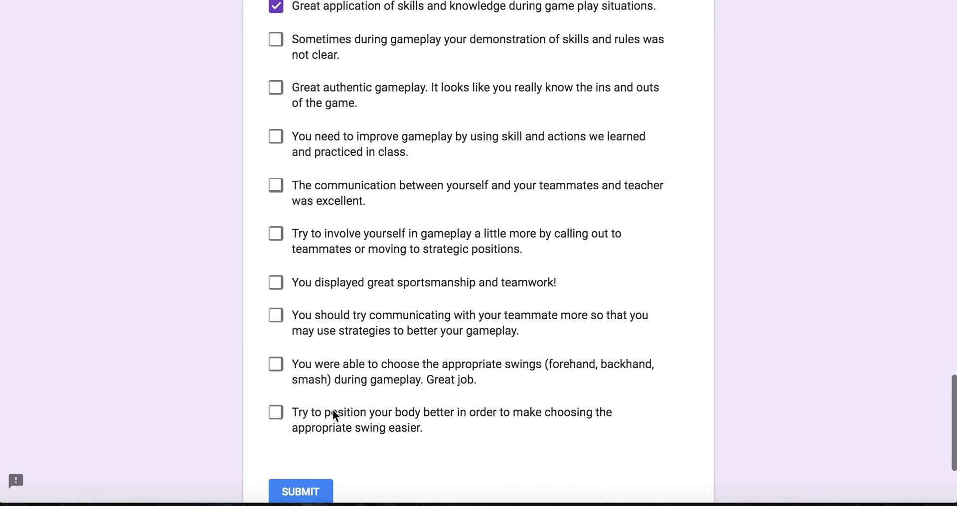
scroll(334, 415, up, 1)
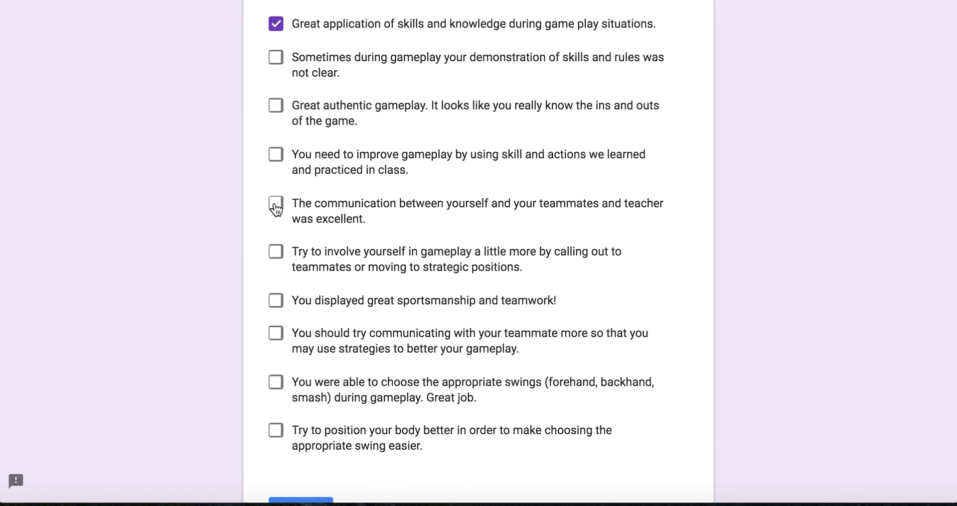
click(275, 209)
scroll(393, 402, down, 2)
click(320, 421)
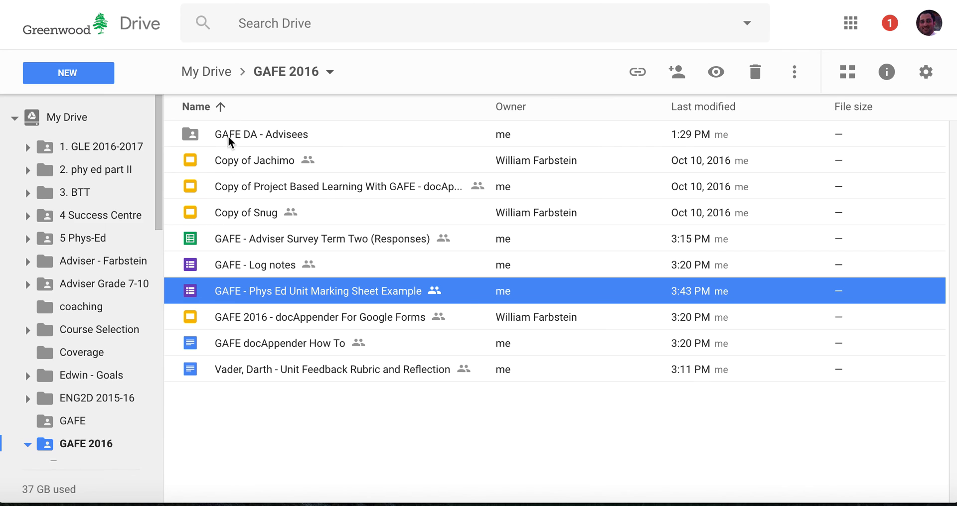
- Open the GAFE DA - Advisees folder in Google Drive
double_click(231, 134)
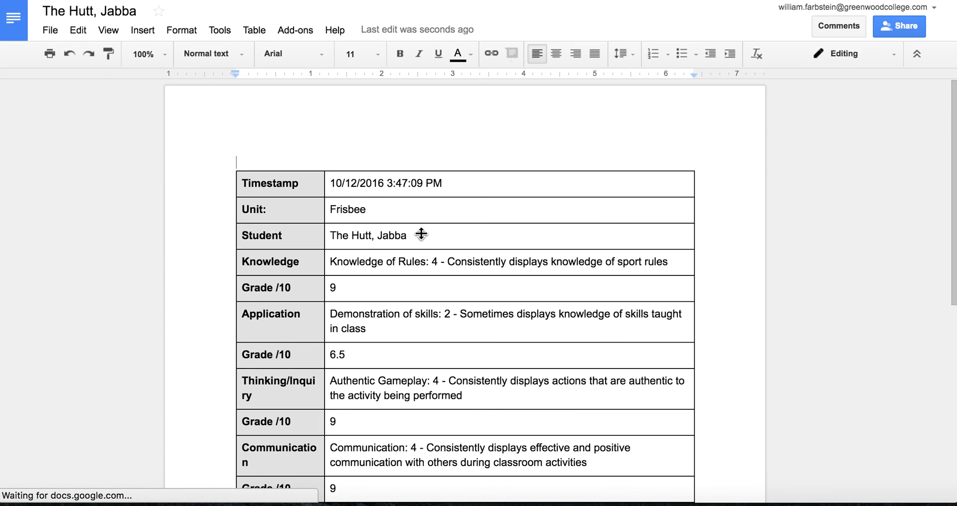
scroll(405, 380, down, 2)
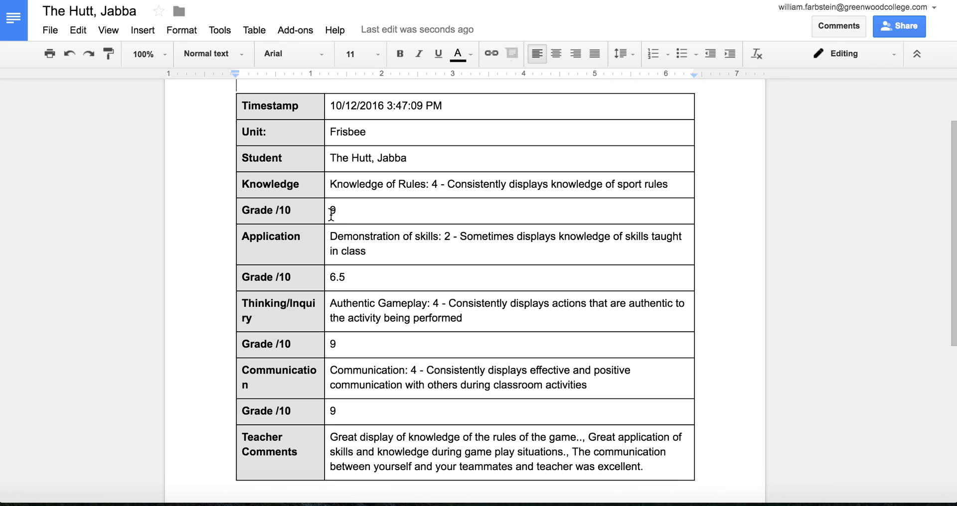
scroll(443, 379, down, 1)
scroll(442, 379, down, 1)
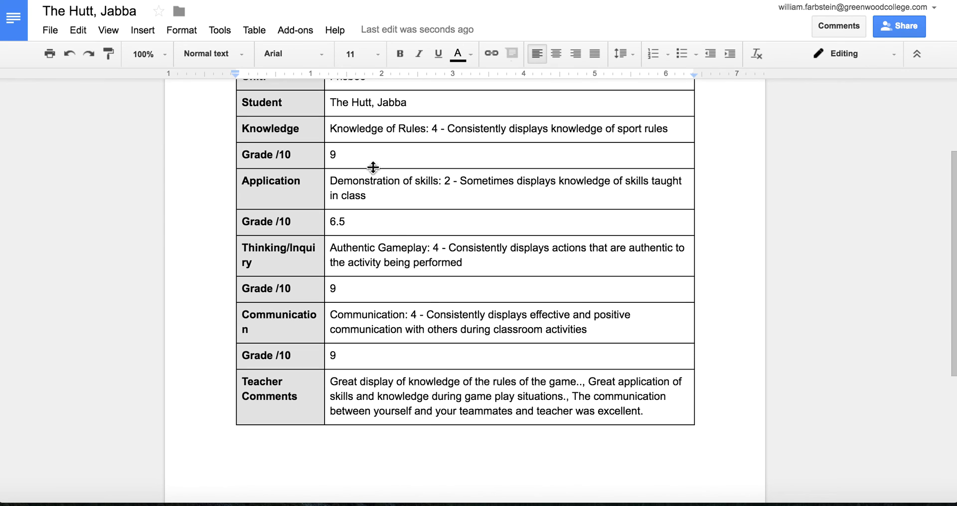
scroll(377, 432, down, 2)
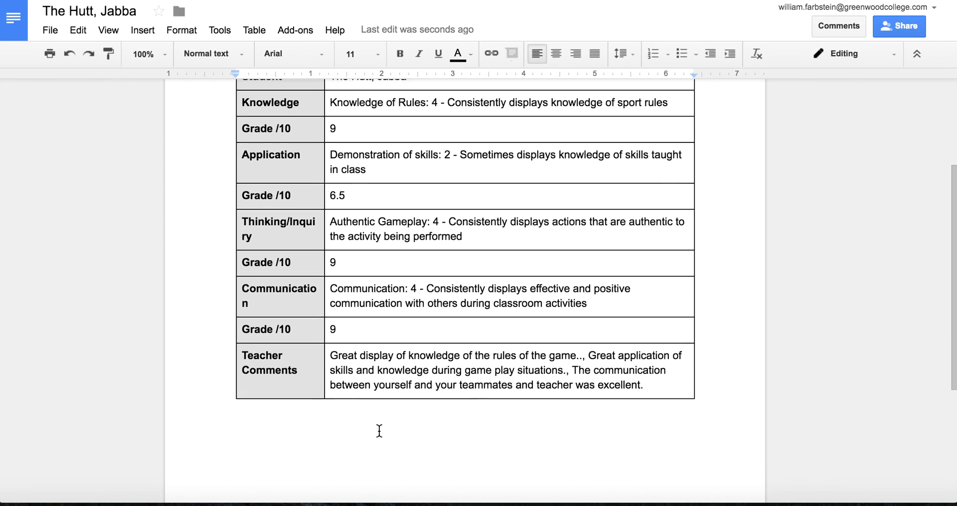